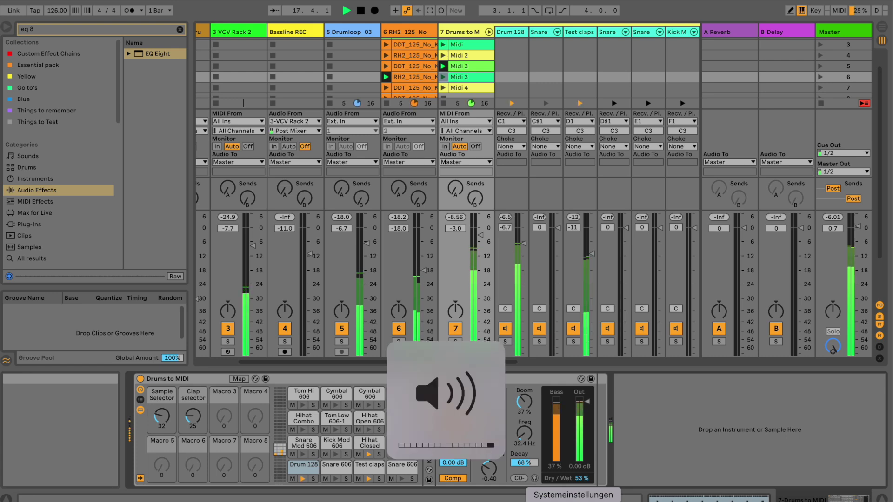
# Bypass Drum Buss on the kick, compare the mix with the Silat Beksi target in Audiolens, and re-enable the device
pyautogui.press('XF86AudioRaiseVolume')
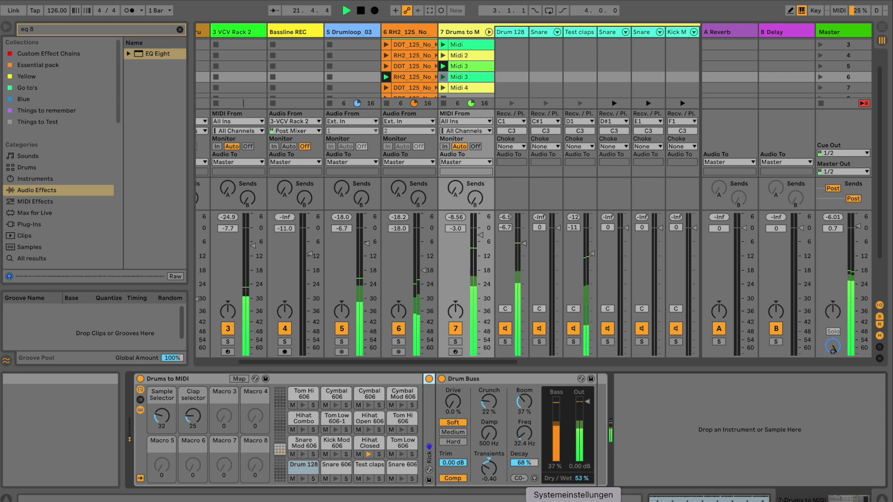
pyautogui.click(441, 379)
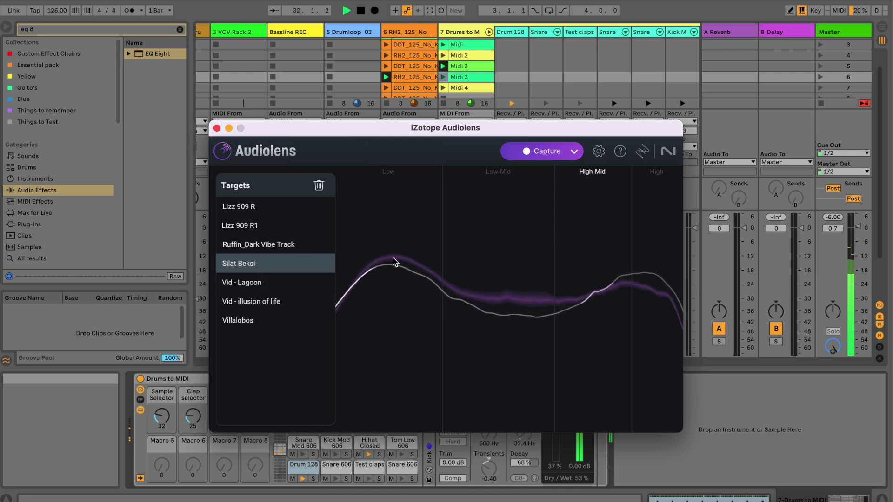
pyautogui.moveTo(394, 124); pyautogui.dragTo(197, 26)
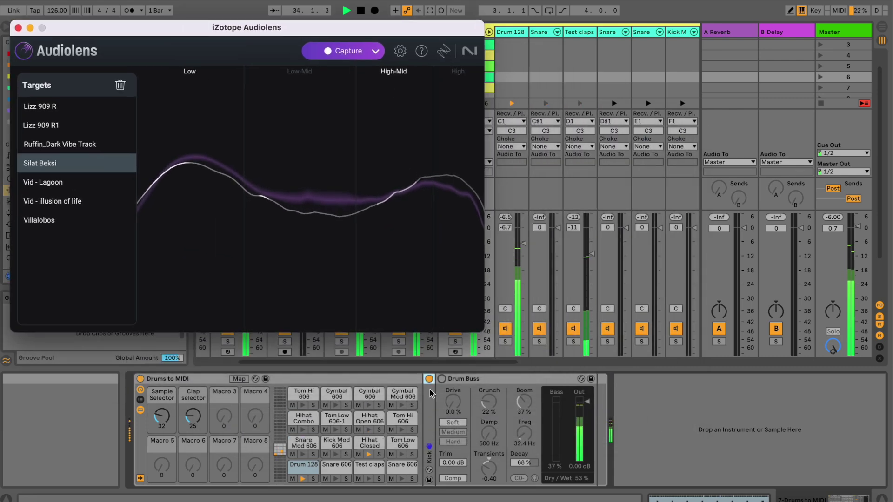
pyautogui.click(443, 379)
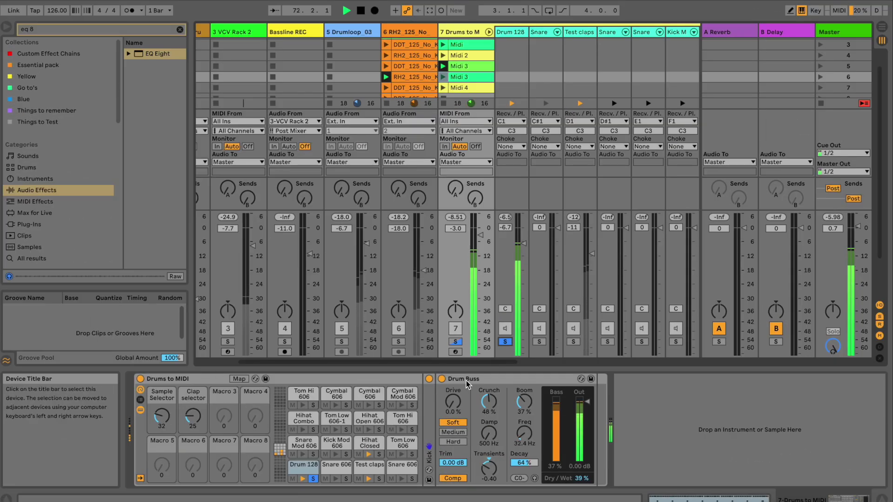
# Set the Sample Selector macro to 57 and compare the soloed kick with Drum Buss and its compressor off and on
pyautogui.click(441, 379)
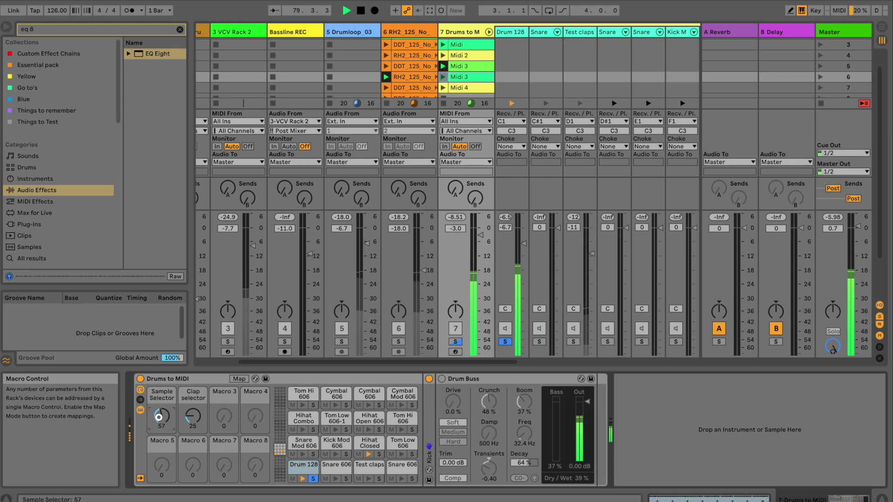
pyautogui.click(440, 379)
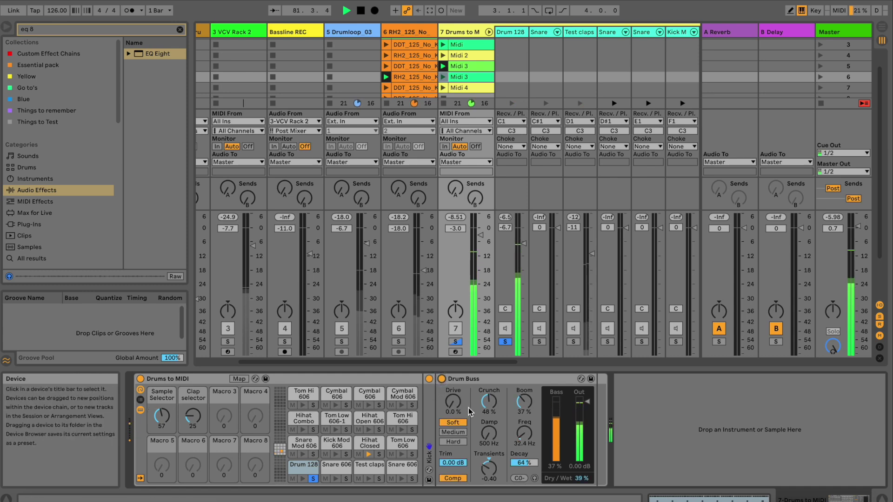
pyautogui.click(453, 478)
pyautogui.click(453, 479)
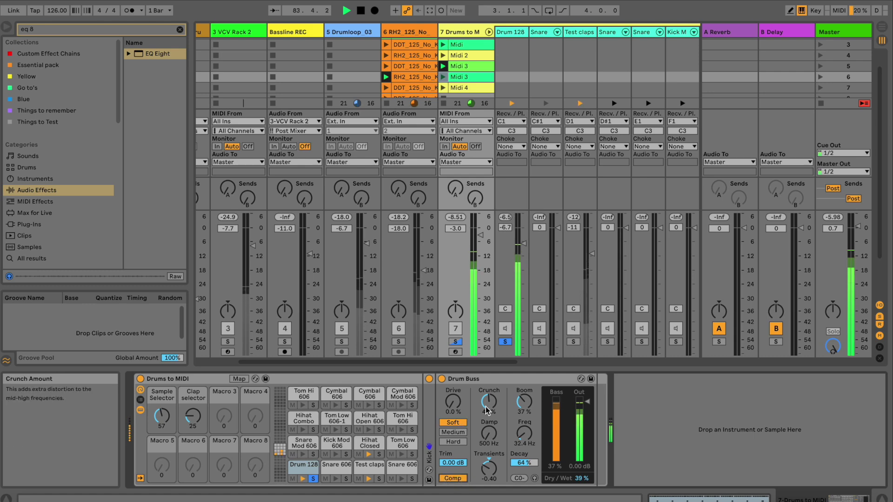
# Set Drum Buss Crunch to 25 %, Damp to 690 Hz and Transients to 0.30
pyautogui.moveTo(487, 410); pyautogui.dragTo(489, 437)
pyautogui.moveTo(490, 471); pyautogui.dragTo(490, 472)
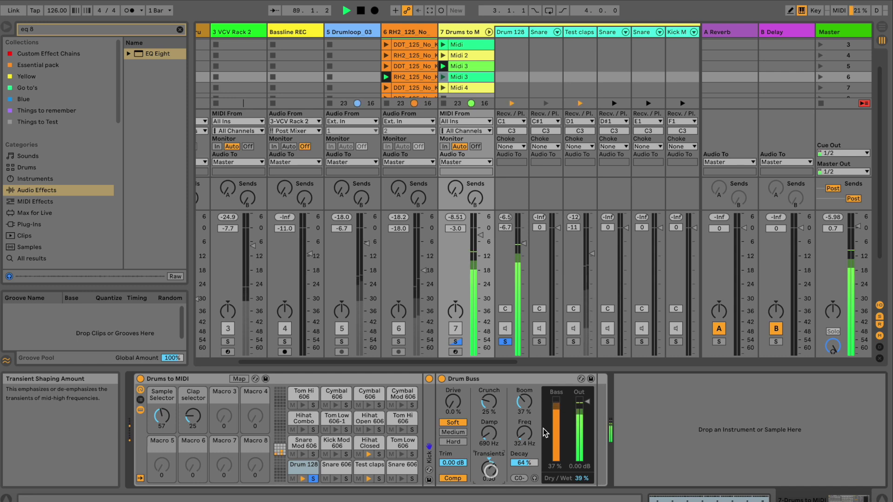
# Solo the VCV Rack 2 track alongside the kick and view its spectrum in the expanded EQ Eight display
pyautogui.click(232, 343)
pyautogui.click(235, 34)
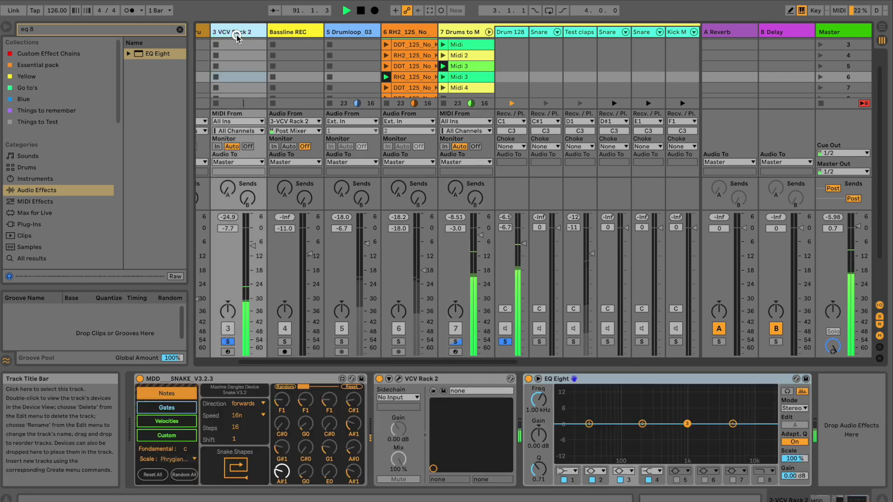
pyautogui.click(537, 380)
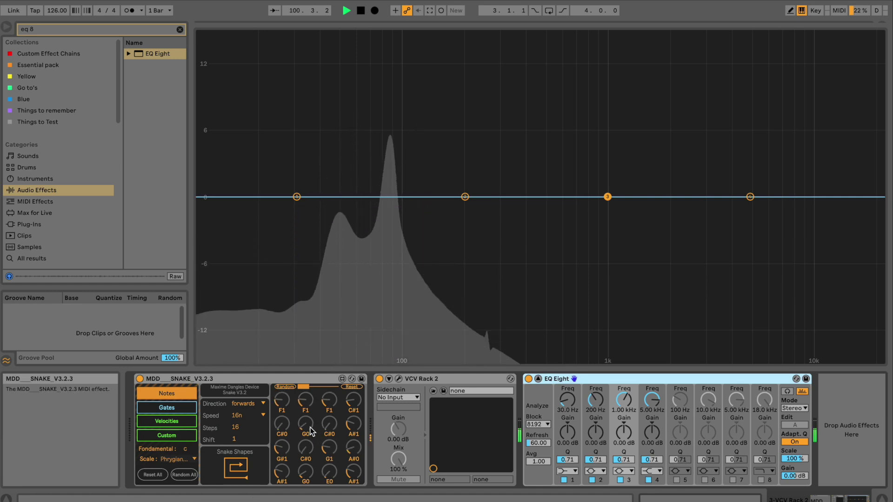
# Check the bass and kick against the Silat Beksi target in Audiolens, and collapse the expanded EQ Eight display
pyautogui.press('super+Tab')
pyautogui.press('super+Tab')
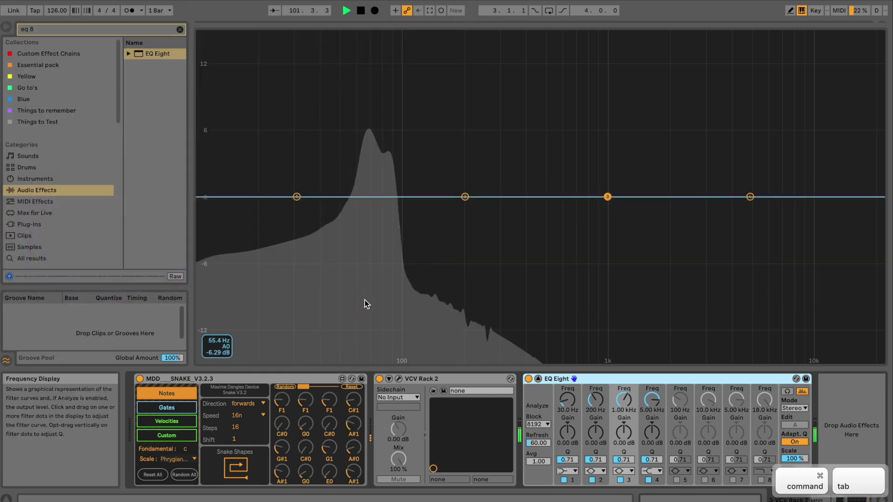
pyautogui.press('super+Tab')
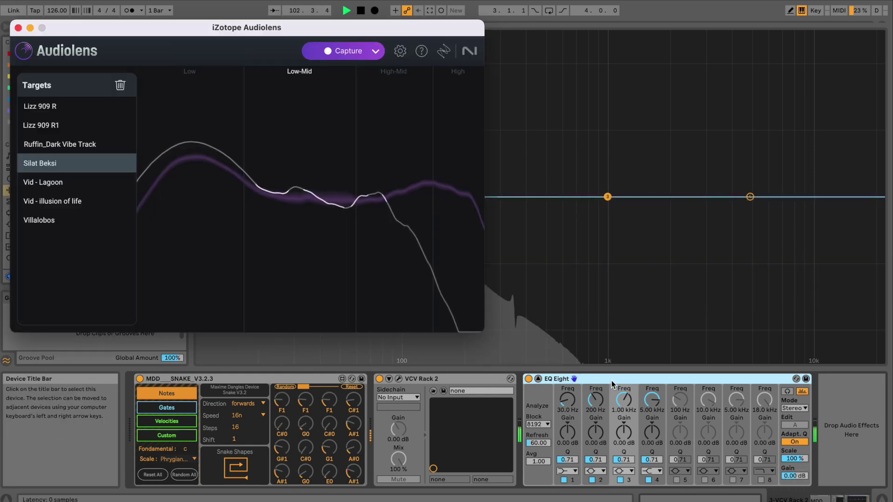
pyautogui.click(538, 380)
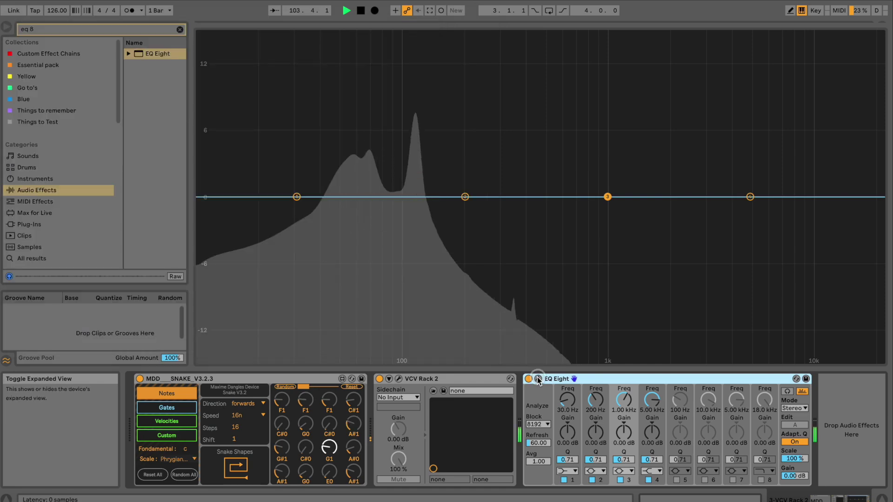
pyautogui.click(538, 380)
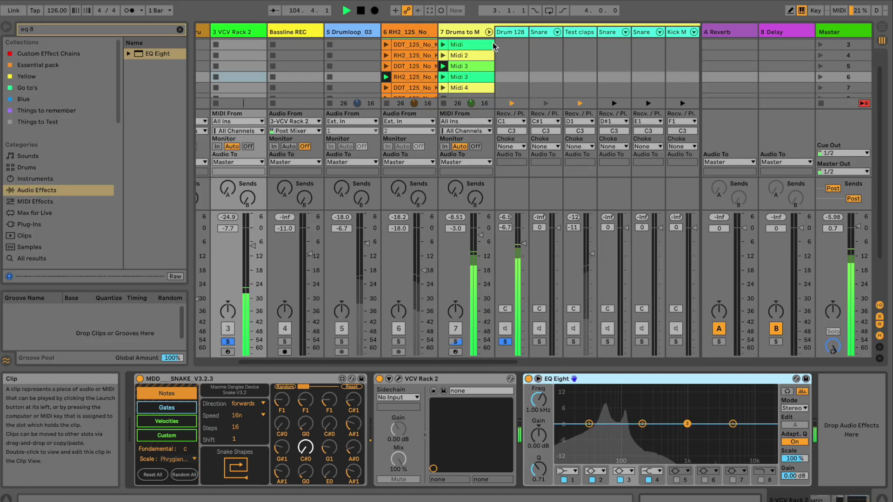
# On the Drums to MIDI track, try several Boom frequencies in the kick's Drum Buss and settle on 32.2 Hz
pyautogui.click(471, 32)
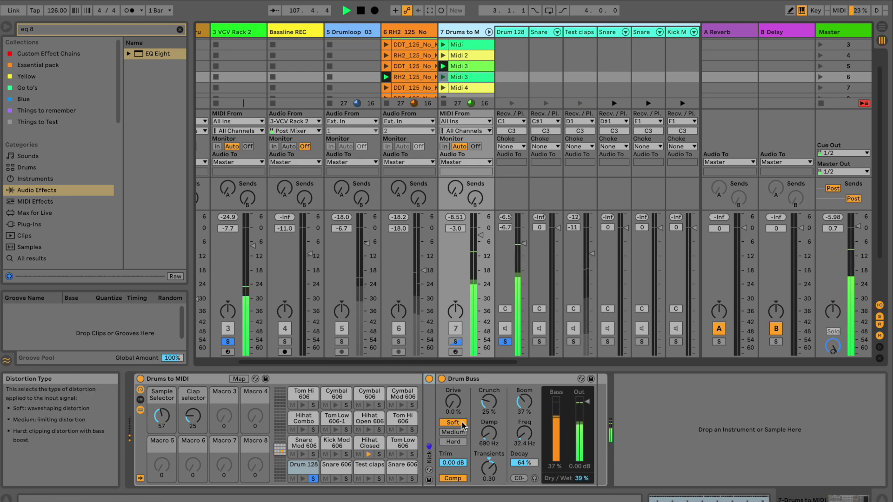
pyautogui.click(518, 478)
pyautogui.click(525, 433)
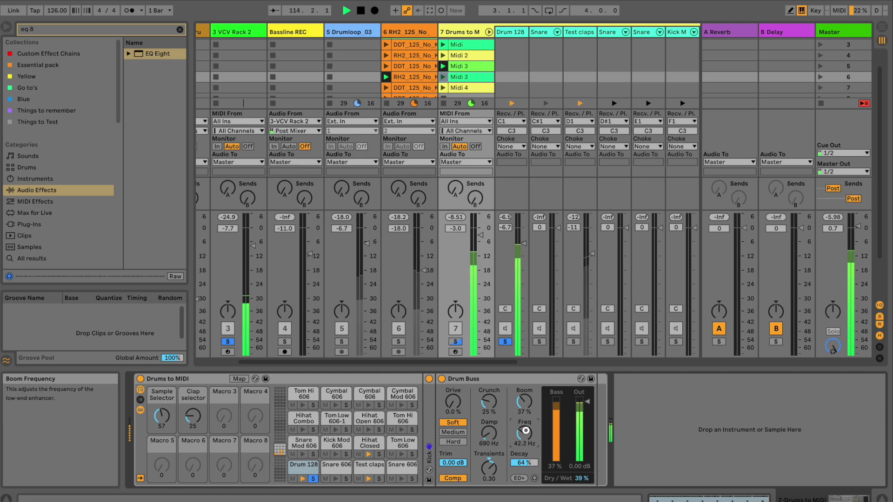
pyautogui.moveTo(525, 431); pyautogui.dragTo(525, 432)
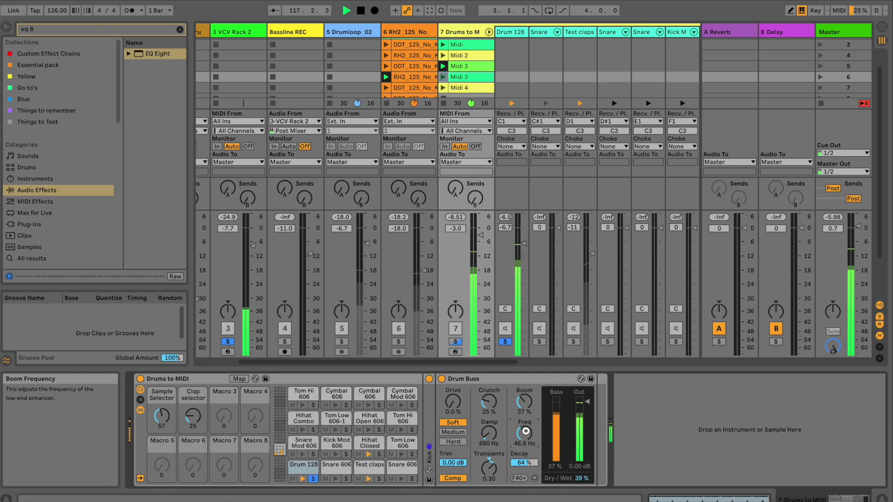
pyautogui.moveTo(525, 431); pyautogui.dragTo(526, 432)
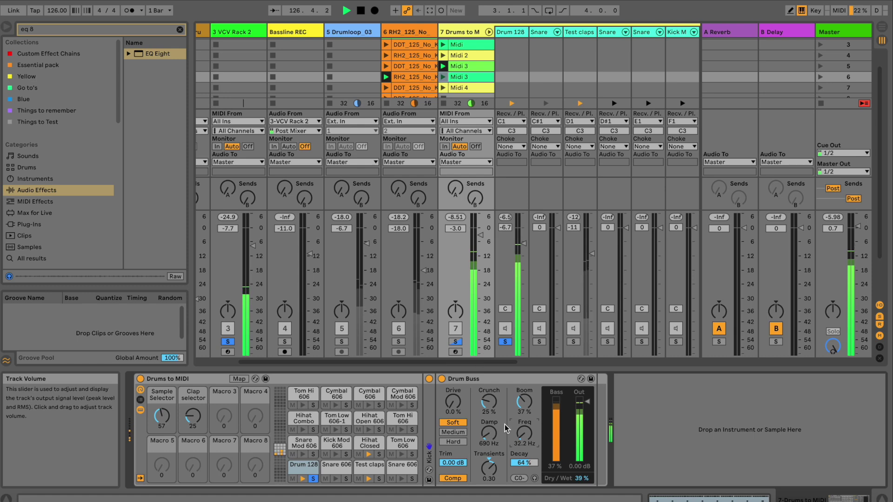
# Compare the kick with Drum Buss off and on, and set its Boom Decay to 41 % and Transients to -0.33
pyautogui.click(441, 379)
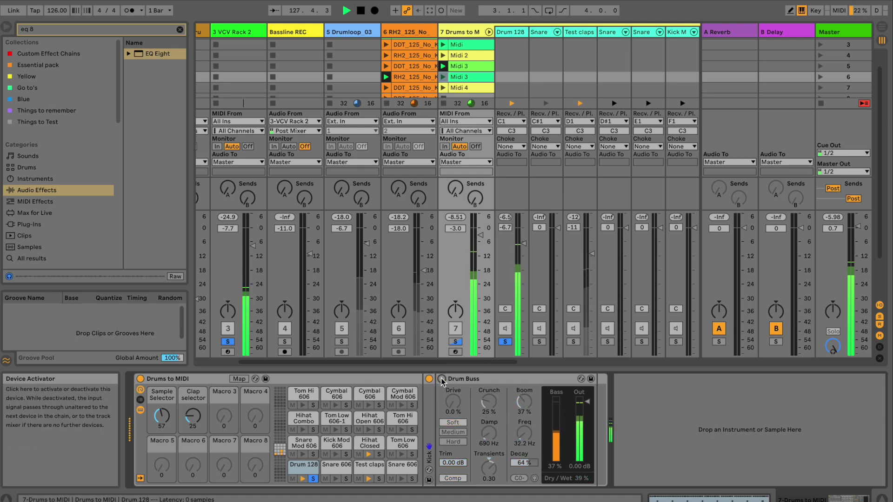
pyautogui.click(442, 379)
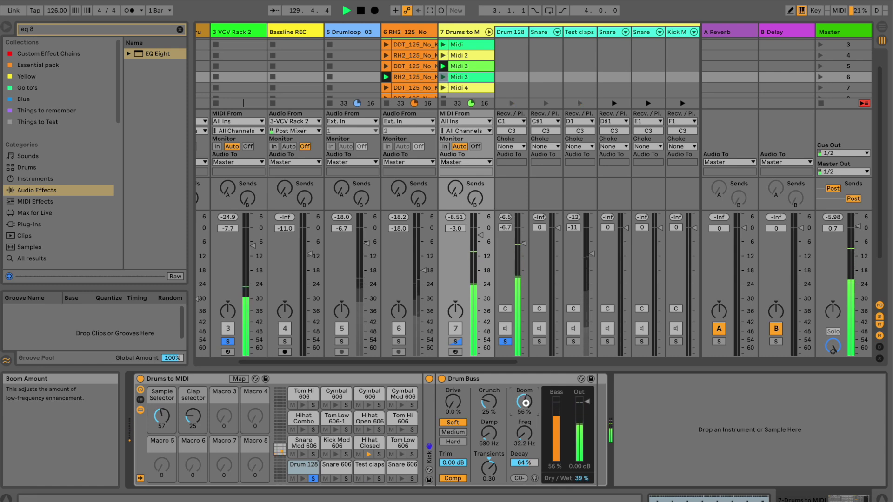
pyautogui.moveTo(524, 433); pyautogui.dragTo(525, 461)
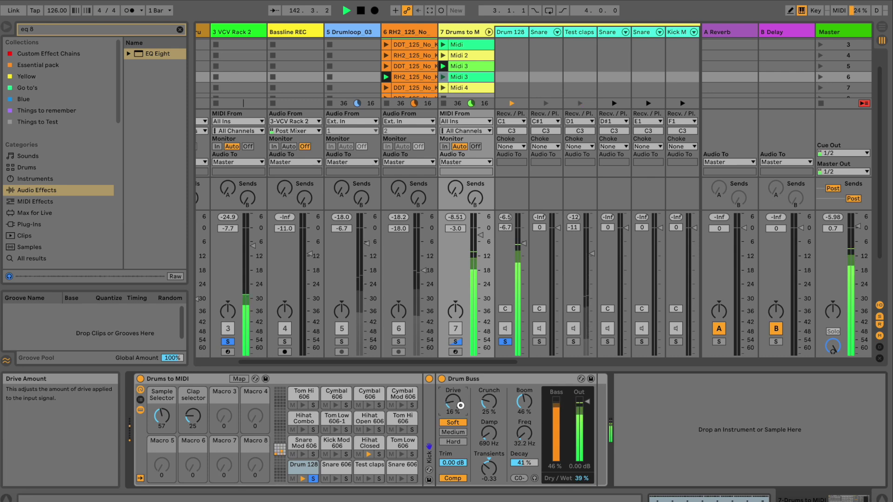
# Set Drum Buss Drive to 8.7 %, Crunch to 13 %, Damp to 500 Hz and Boom to 40 %
pyautogui.moveTo(491, 439); pyautogui.dragTo(492, 427)
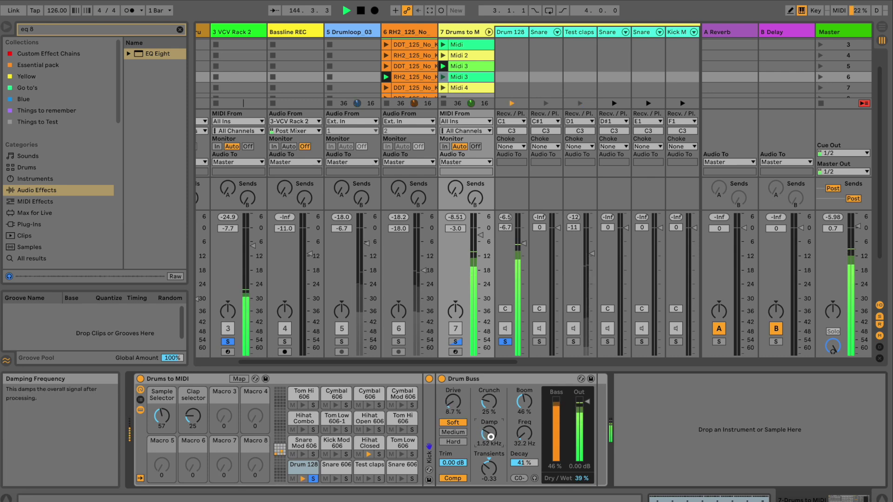
pyautogui.moveTo(491, 437); pyautogui.dragTo(490, 437)
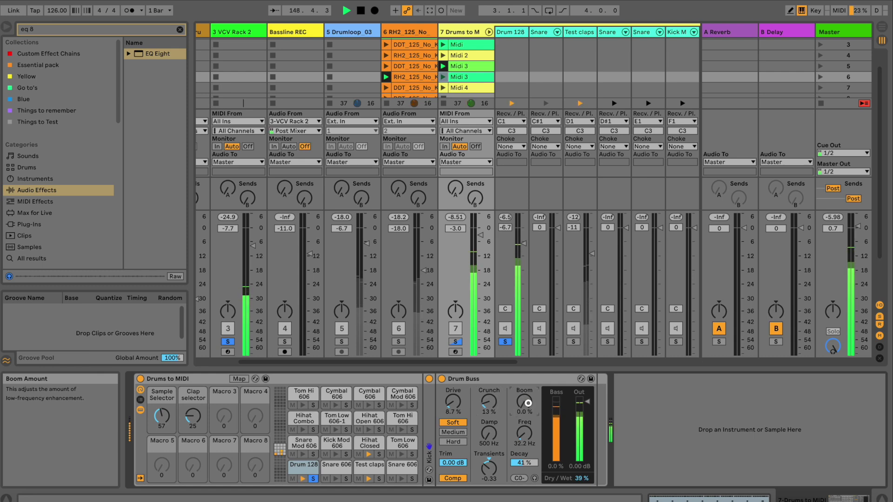
pyautogui.moveTo(527, 402); pyautogui.dragTo(526, 405)
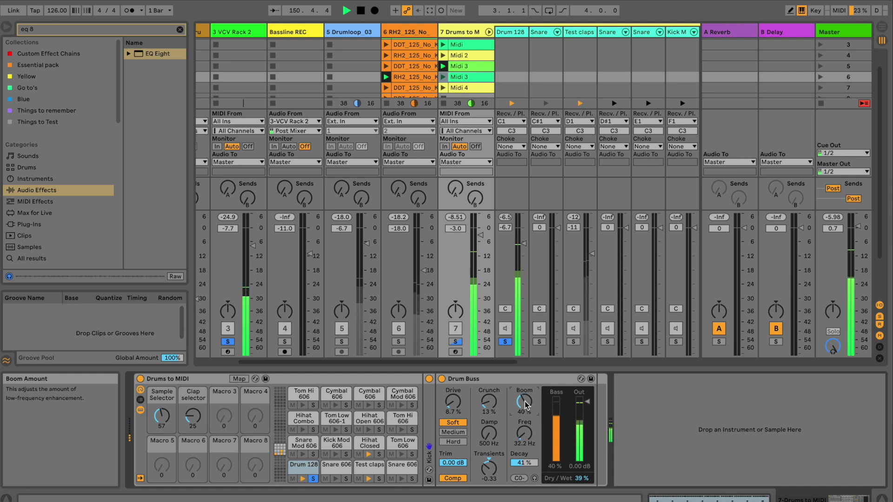
# Unsolo the kick chain and tracks to hear the full mix, and set Drum Buss Dry/Wet to 42 %
pyautogui.click(505, 341)
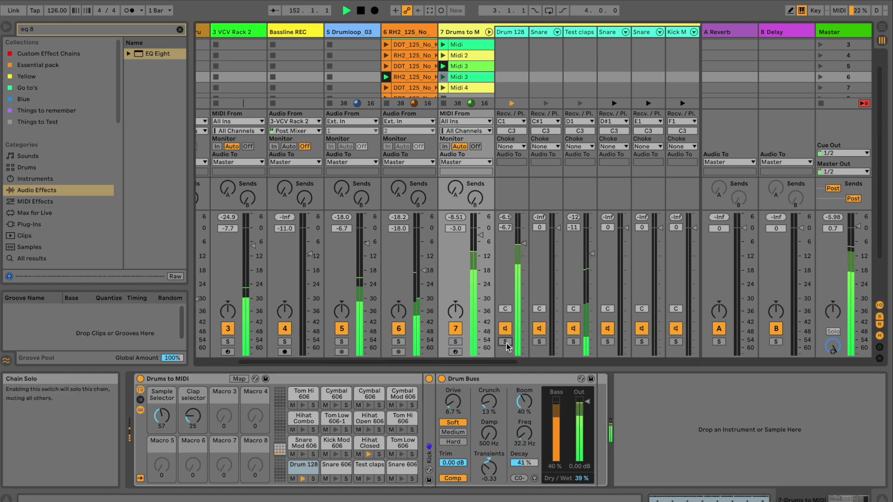
pyautogui.moveTo(578, 478); pyautogui.dragTo(577, 481)
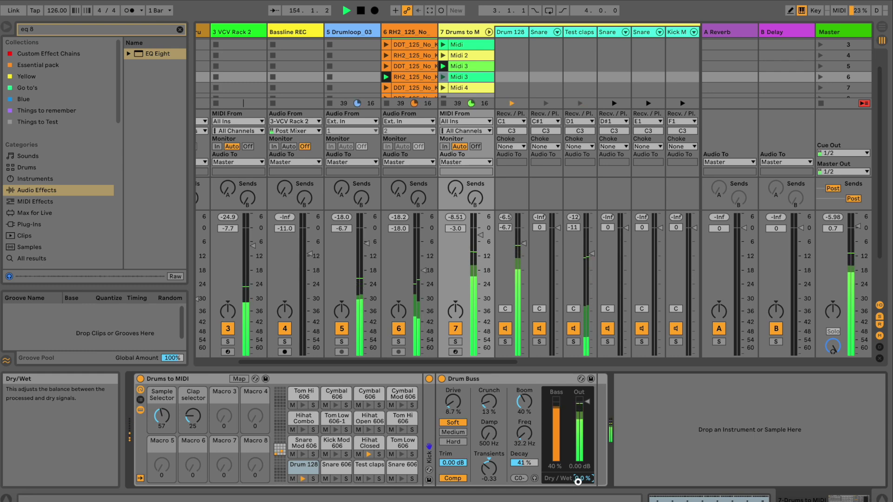
pyautogui.moveTo(577, 480); pyautogui.dragTo(578, 460)
# Lower the Drum Buss output to -4.03 dB and raise the Drum 128 chain volume to -5.7 dB
pyautogui.moveTo(584, 403); pyautogui.dragTo(584, 399)
pyautogui.moveTo(524, 250); pyautogui.dragTo(520, 246)
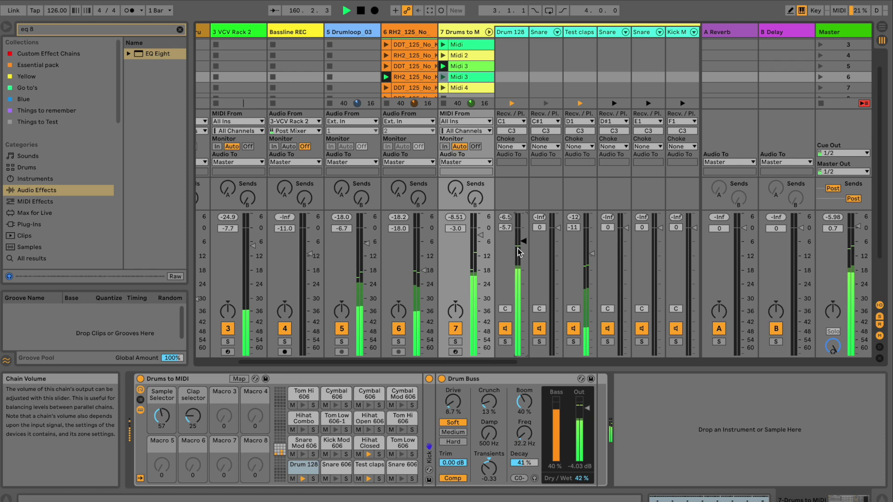
# Compare the full mix with the Silat Beksi target in Audiolens, and listen with Drum Buss off and on
pyautogui.press('super+Tab')
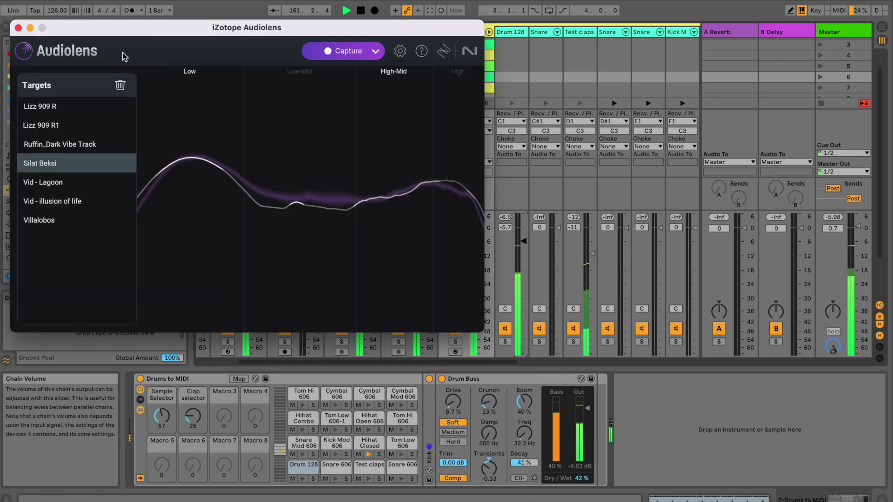
pyautogui.moveTo(133, 32); pyautogui.dragTo(275, 45)
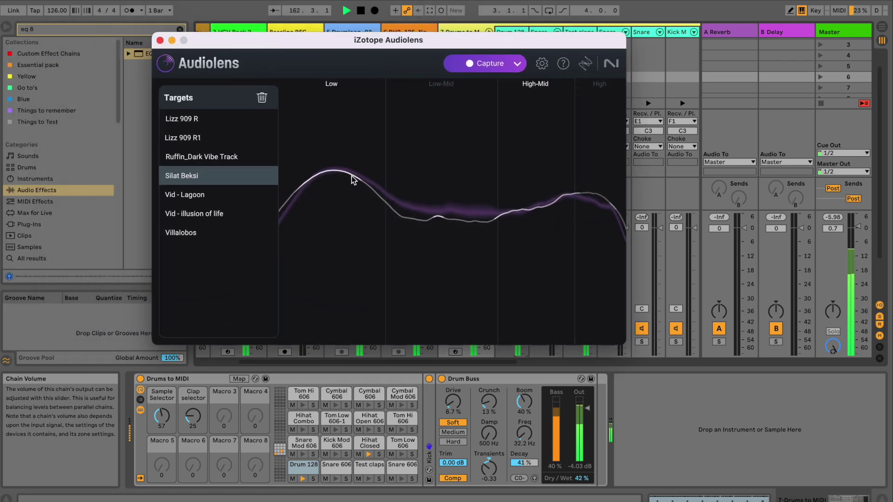
pyautogui.click(441, 379)
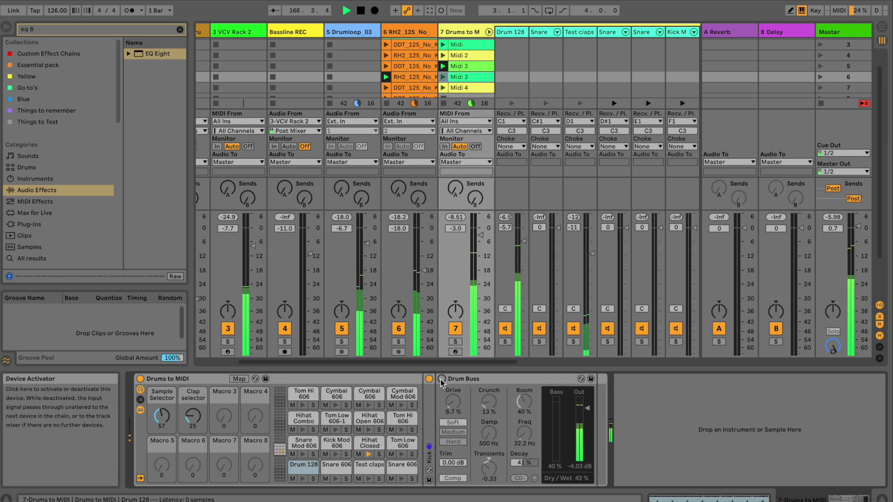
pyautogui.click(441, 379)
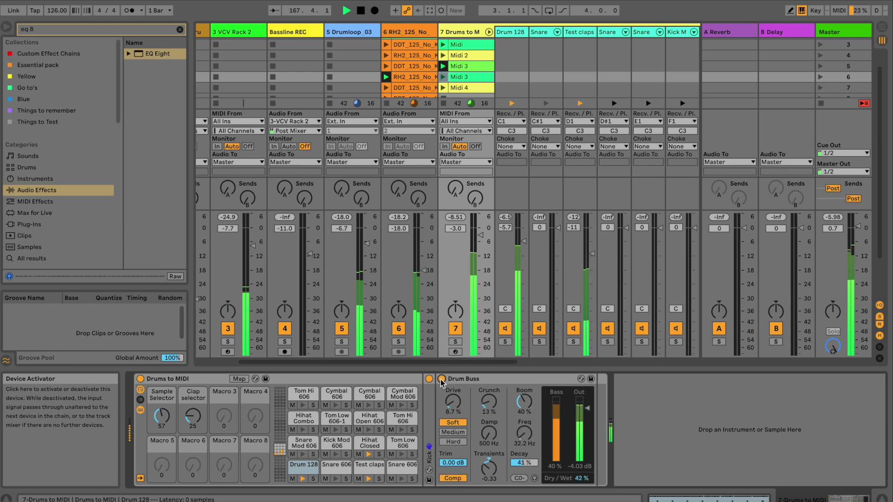
# Clear the browser search and compare the kick with the Drum Buss compressor off and on
pyautogui.click(465, 379)
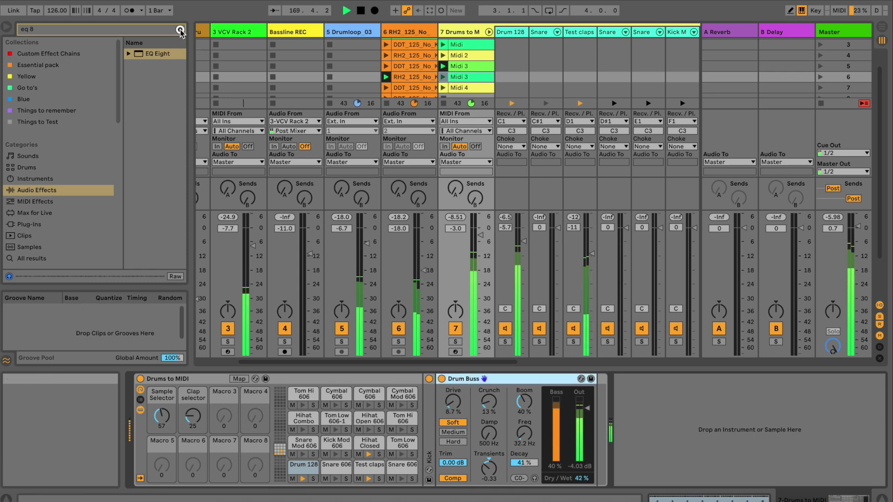
pyautogui.click(180, 30)
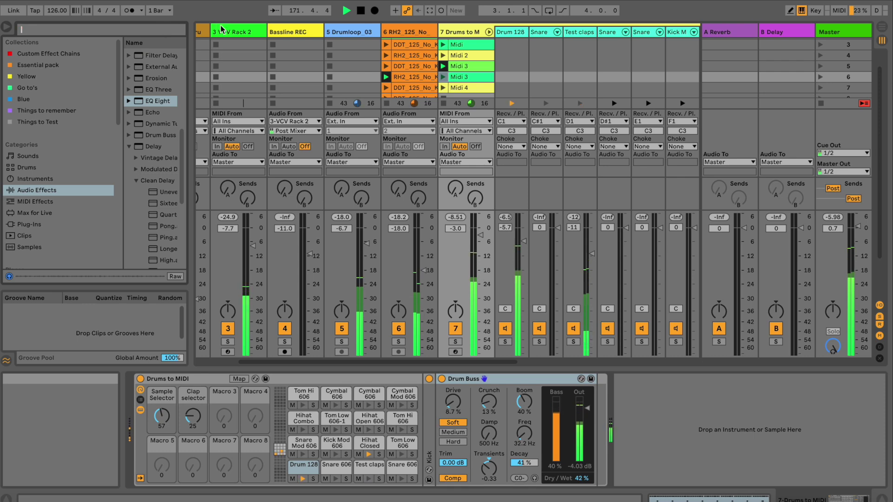
pyautogui.click(452, 478)
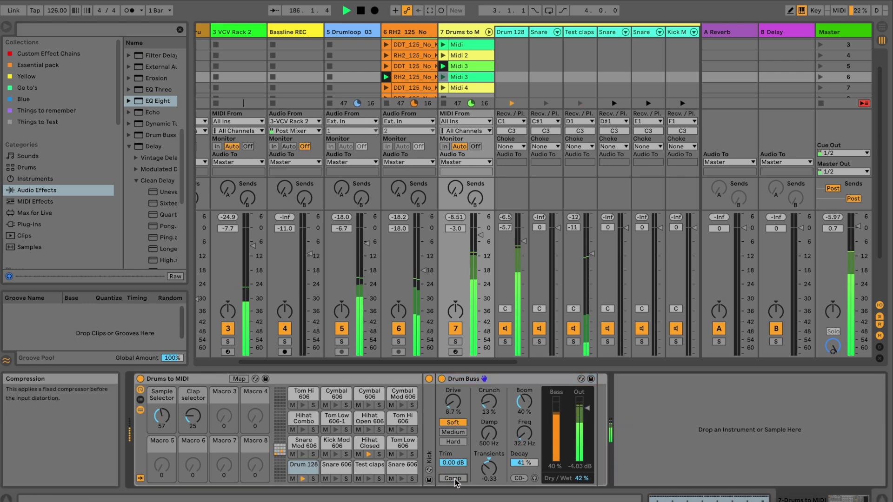
pyautogui.click(454, 479)
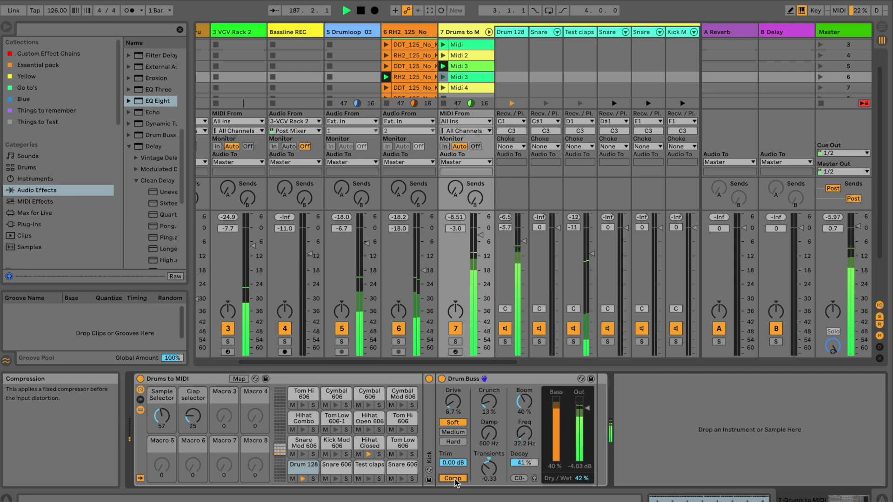
# Audition the Drum Buss distortion types, settle on Hard, and set Dry/Wet to 41 %
pyautogui.click(458, 432)
pyautogui.click(455, 424)
pyautogui.click(457, 441)
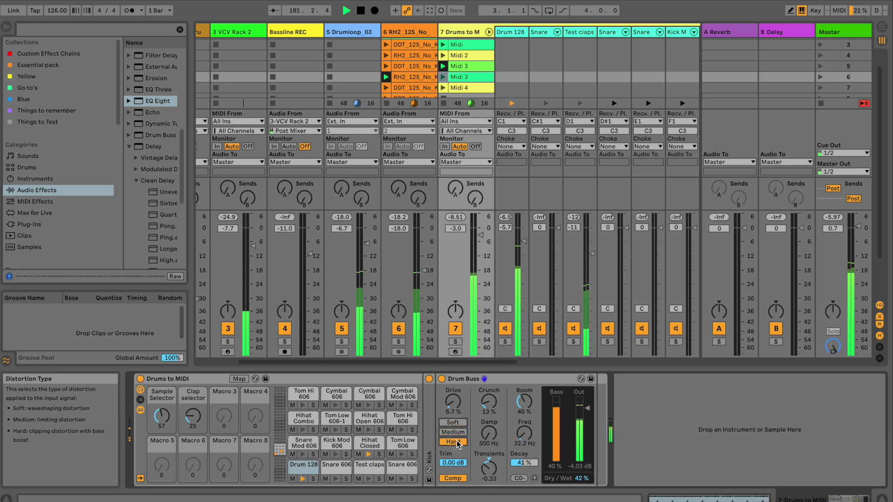
pyautogui.click(455, 478)
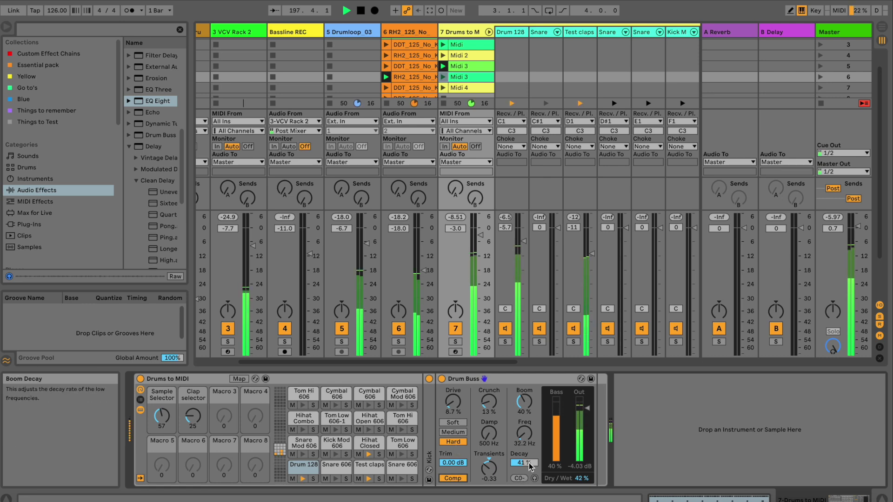
pyautogui.moveTo(581, 479); pyautogui.dragTo(581, 466)
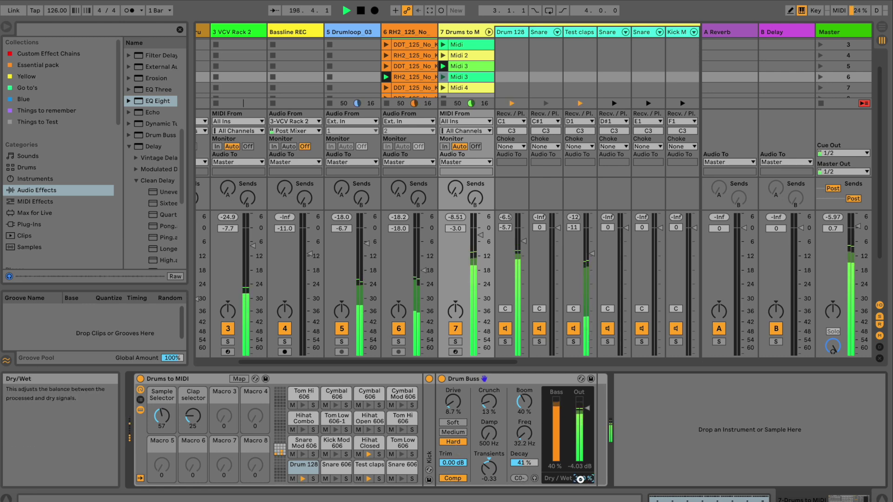
pyautogui.moveTo(581, 481); pyautogui.dragTo(580, 479)
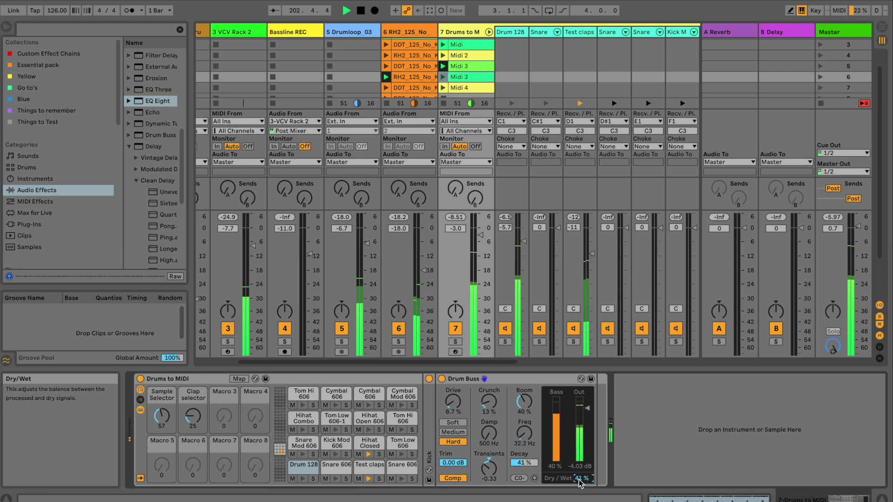
# Stop playback, solo the Drum 128 kick chain, and restart playback
pyautogui.press('space')
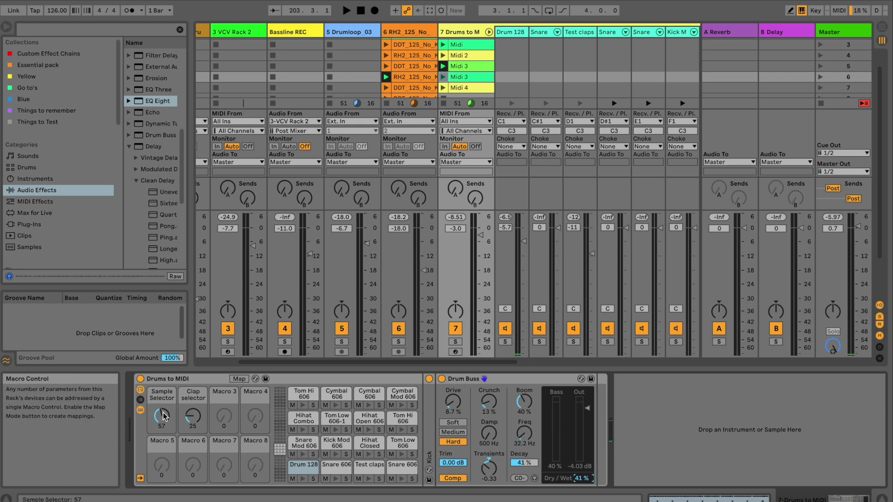
pyautogui.click(505, 341)
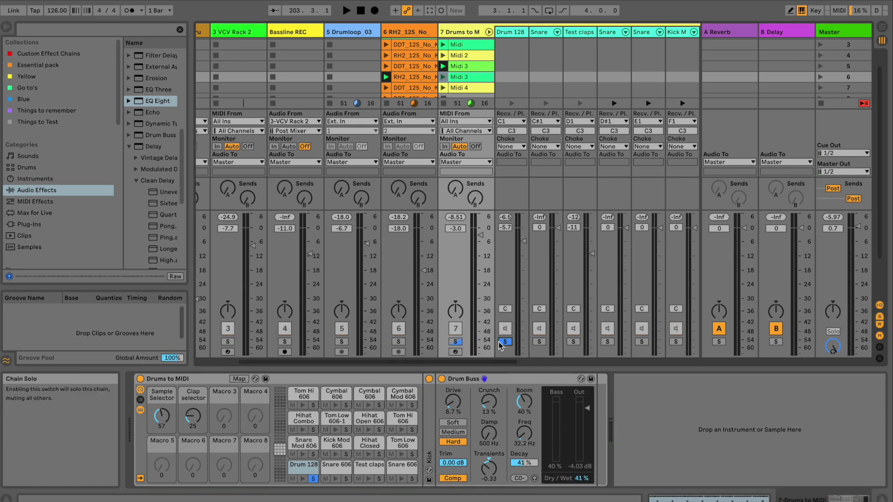
pyautogui.press('space')
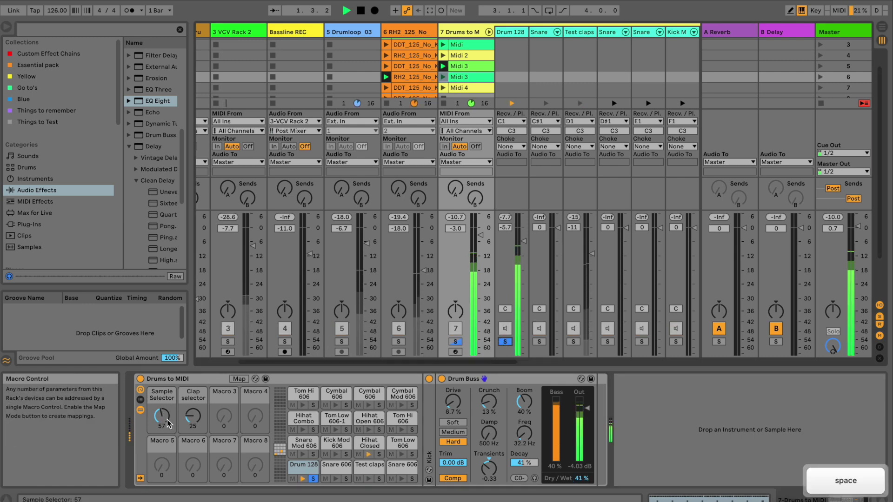
# Audition other kick samples with Drum Buss bypassed, set Sample Selector to 109, and re-enable Drum Buss
pyautogui.moveTo(166, 419); pyautogui.dragTo(166, 420)
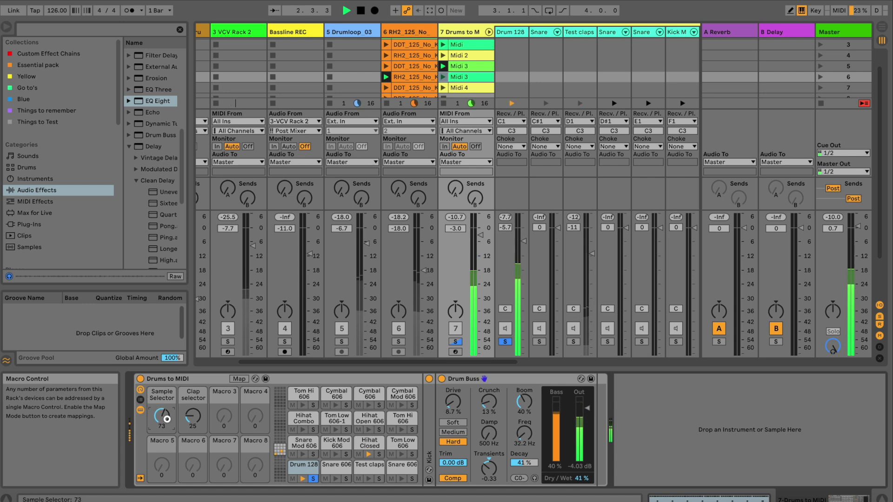
pyautogui.moveTo(167, 419); pyautogui.dragTo(167, 419)
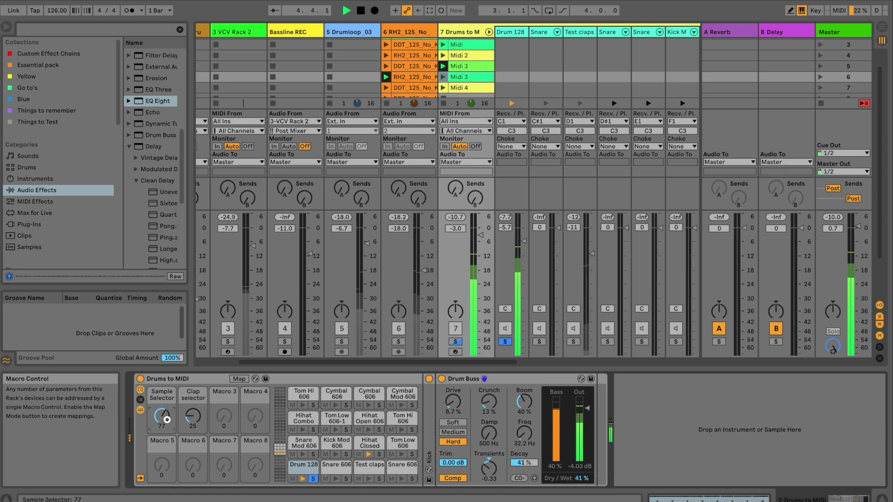
pyautogui.click(443, 379)
pyautogui.moveTo(168, 413); pyautogui.dragTo(168, 415)
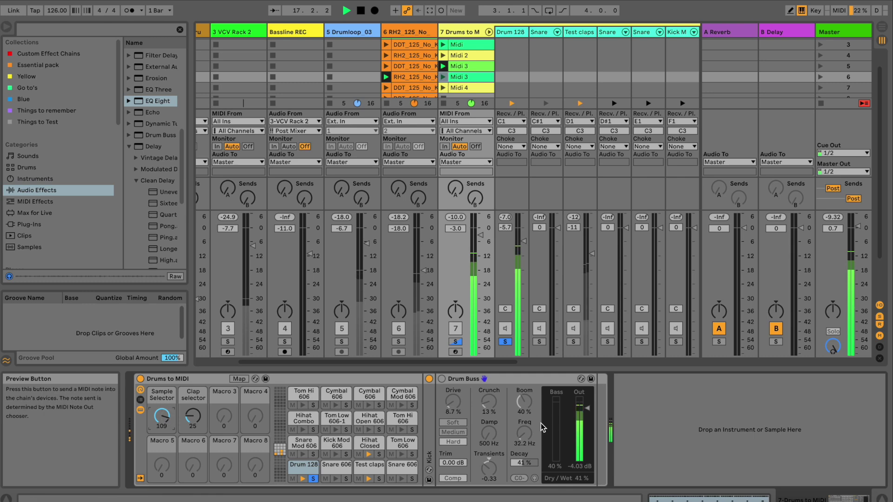
pyautogui.click(443, 379)
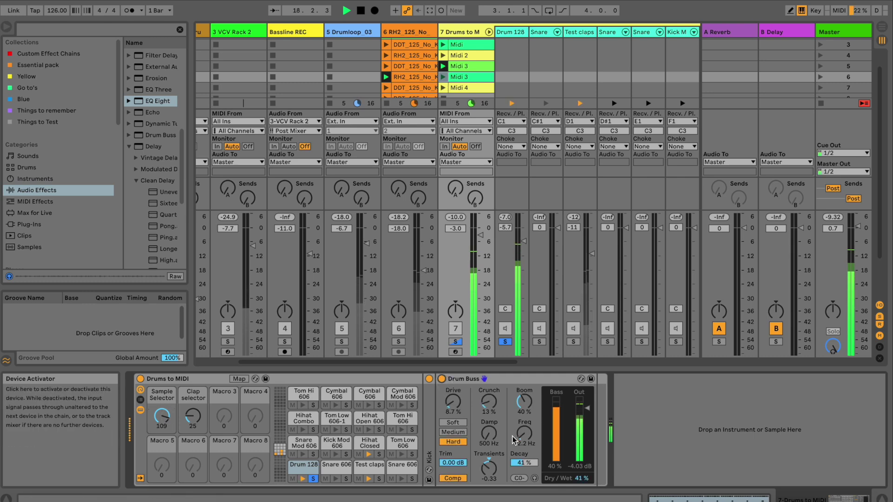
# Set Drum Buss to Soft distortion with Drive 28 %, Freq 39.1 Hz, Decay 64 % and Transients 0.25
pyautogui.moveTo(523, 439); pyautogui.dragTo(522, 438)
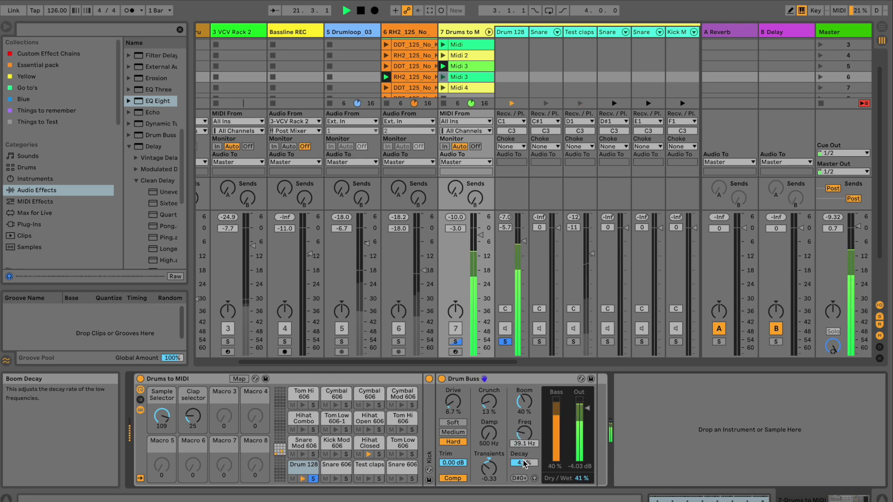
pyautogui.click(461, 432)
pyautogui.click(461, 424)
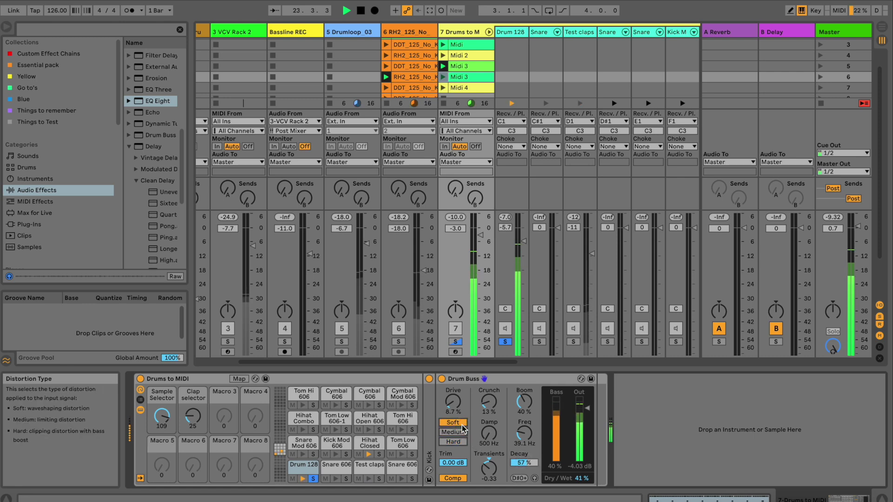
pyautogui.moveTo(462, 396); pyautogui.dragTo(457, 407)
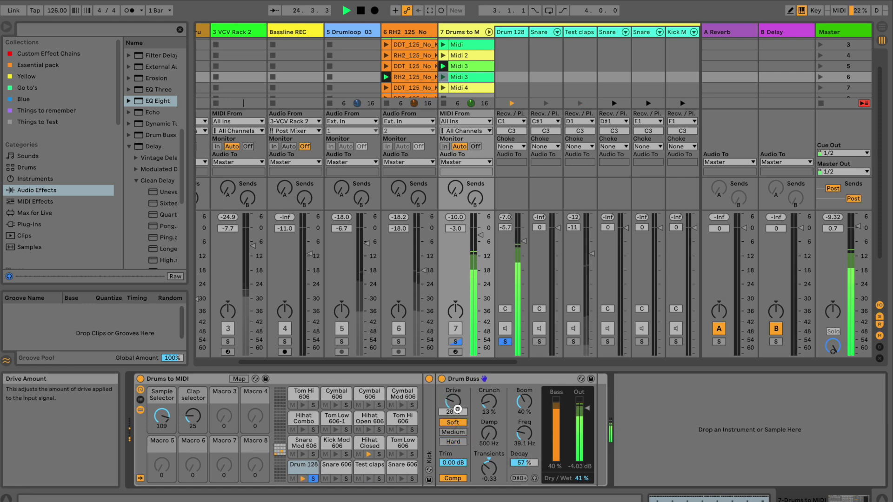
pyautogui.moveTo(523, 463); pyautogui.dragTo(494, 466)
pyautogui.click(494, 469)
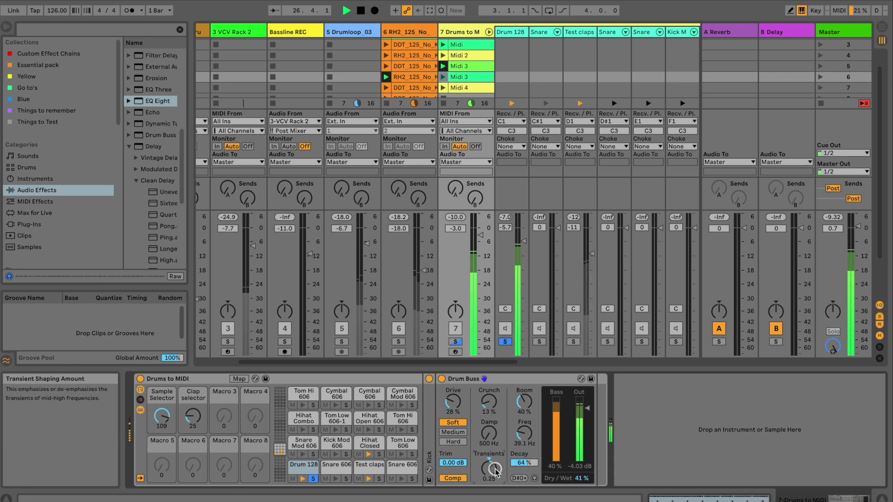
# Set Drum Buss Damp to 515 Hz, Crunch to 0.0 %, Boom to 64 % and the Boom frequency to 43.3 Hz
pyautogui.moveTo(489, 437)
pyautogui.mouseDown()
pyautogui.moveTo(491, 429)
pyautogui.moveTo(491, 453)
pyautogui.mouseUp()
pyautogui.moveTo(489, 401); pyautogui.dragTo(524, 395)
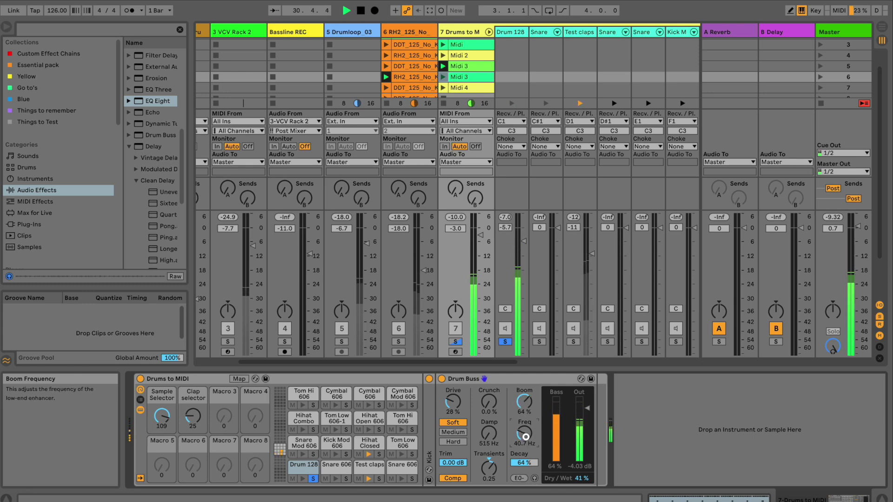
pyautogui.moveTo(525, 436); pyautogui.dragTo(525, 435)
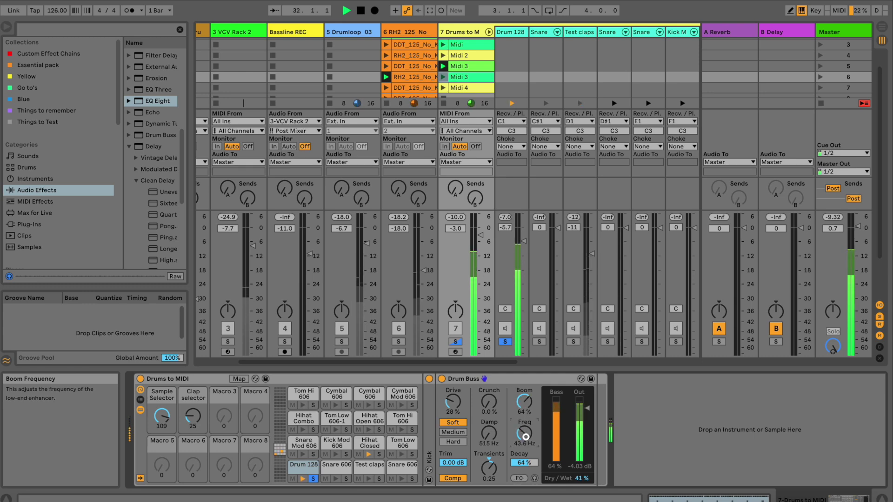
pyautogui.moveTo(525, 437); pyautogui.dragTo(526, 437)
# Solo the VCV Rack 2 track alongside the kick, and set the Boom frequency to 48.5 Hz and Decay to 52 %
pyautogui.click(227, 341)
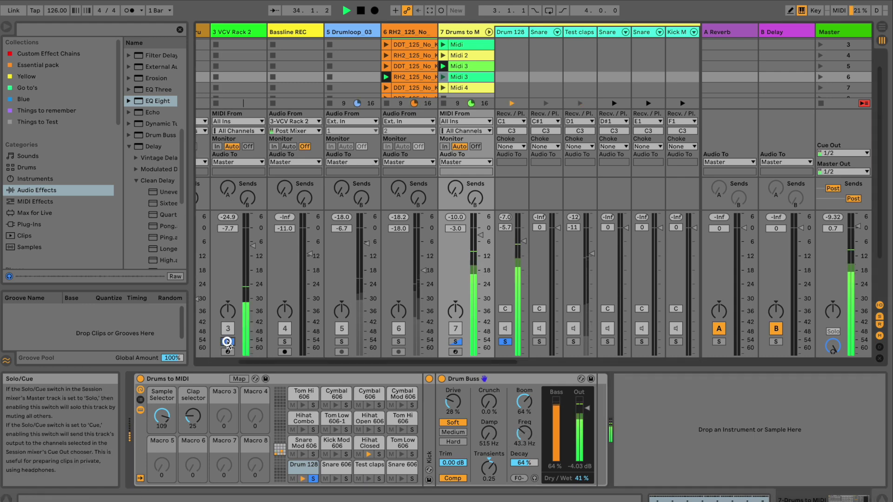
pyautogui.moveTo(526, 436); pyautogui.dragTo(526, 434)
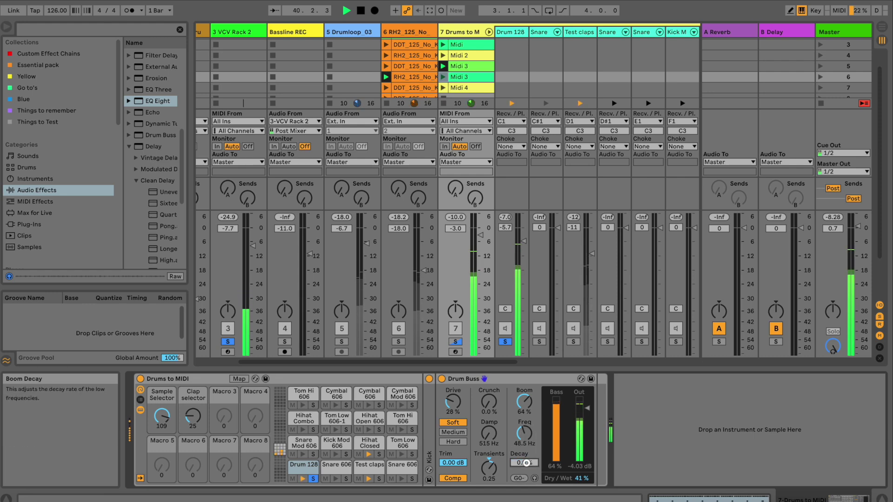
pyautogui.moveTo(526, 462); pyautogui.dragTo(532, 464)
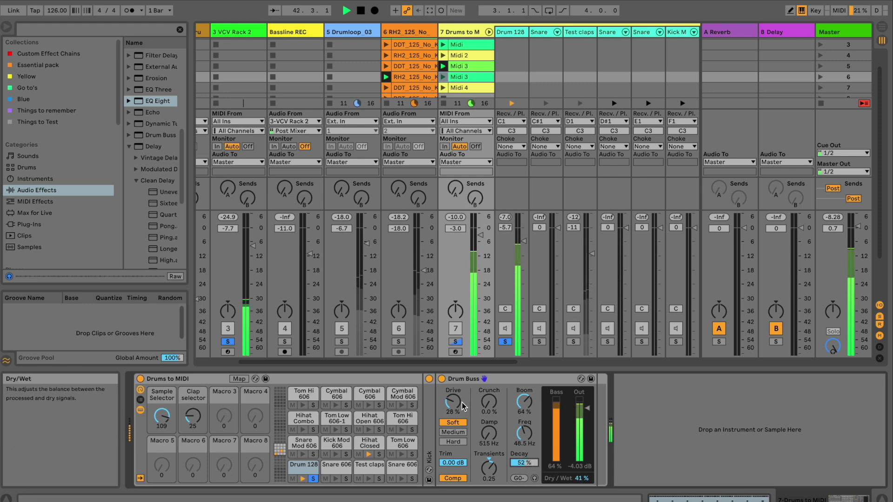
# Compare the soloed kick and VCV Rack 2 track with Drum Buss off and on
pyautogui.click(440, 379)
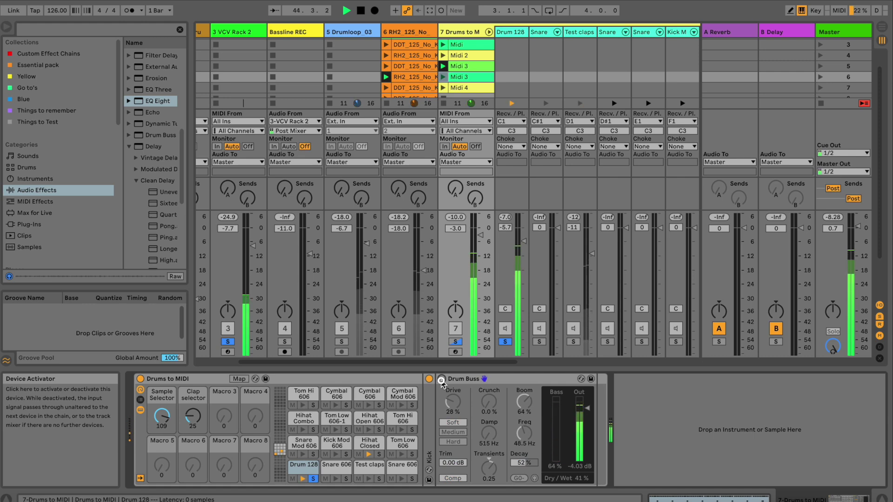
pyautogui.click(441, 379)
pyautogui.click(441, 380)
pyautogui.click(441, 380)
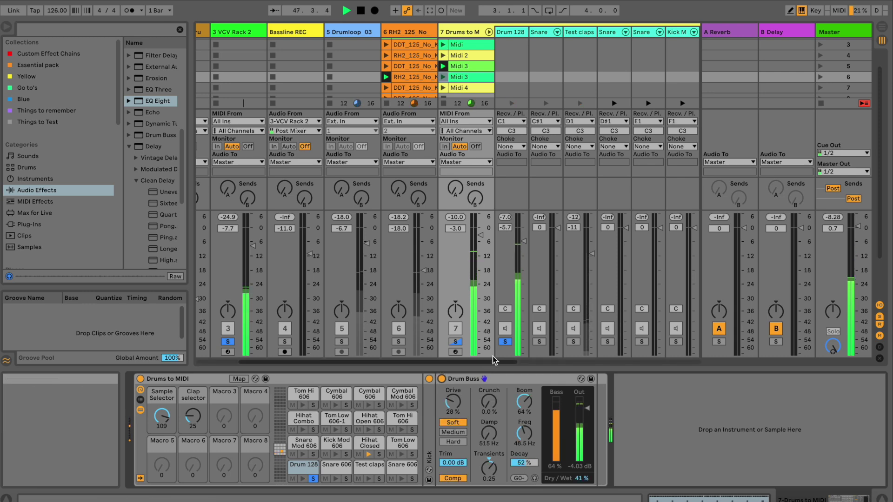
# Unsolo the kick chain and tracks to hear the full mix, and reselect the Drums to MIDI track
pyautogui.click(505, 344)
pyautogui.click(505, 342)
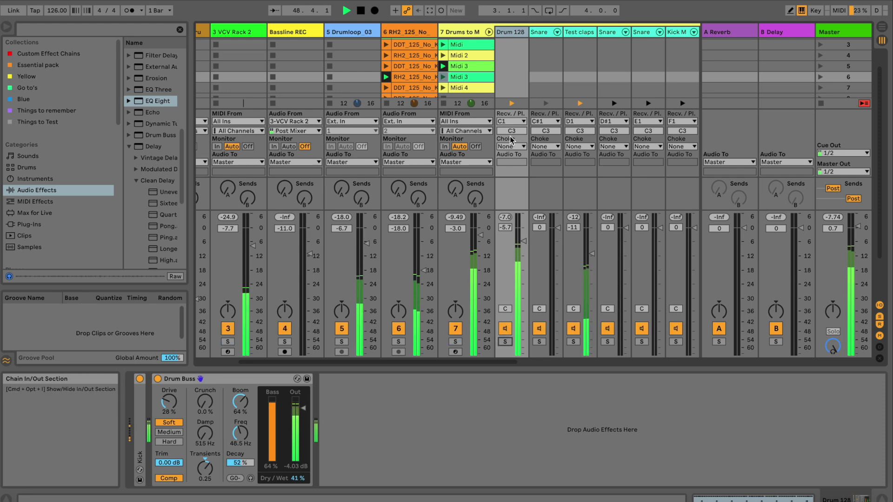
pyautogui.click(479, 32)
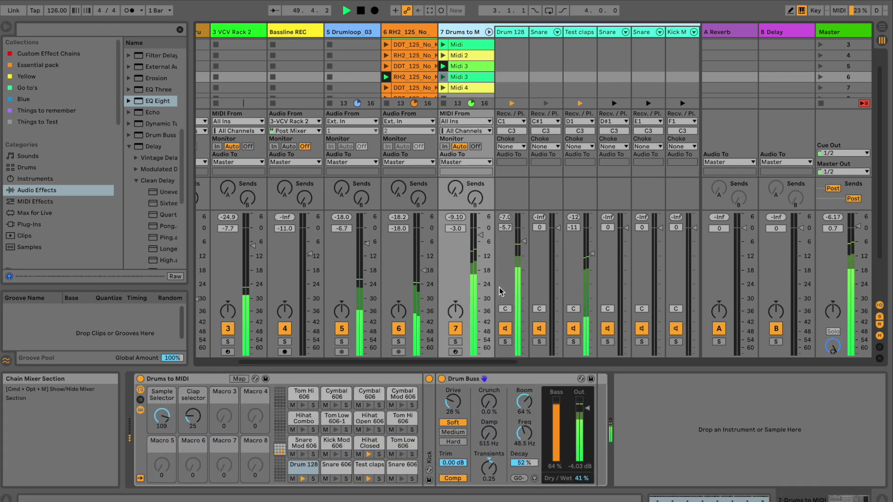
# Compare the full mix with Drum Buss off and on, by ear and against the Silat Beksi target in Audiolens
pyautogui.click(442, 378)
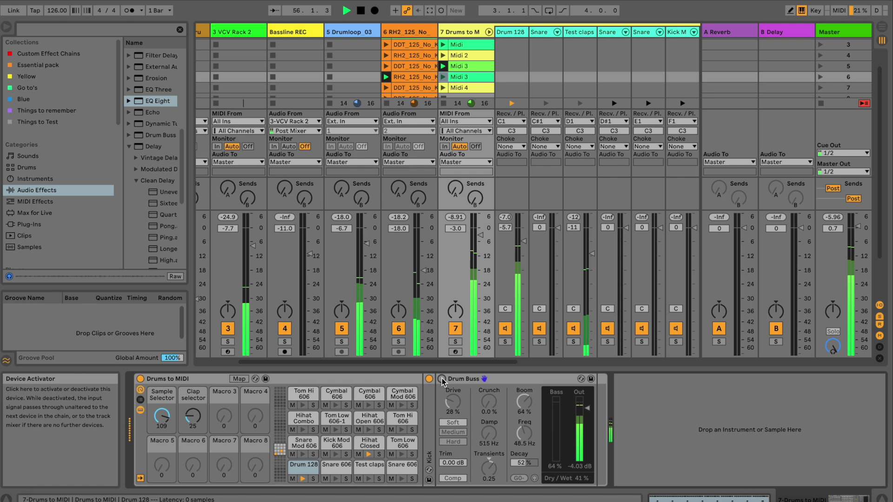
pyautogui.click(442, 378)
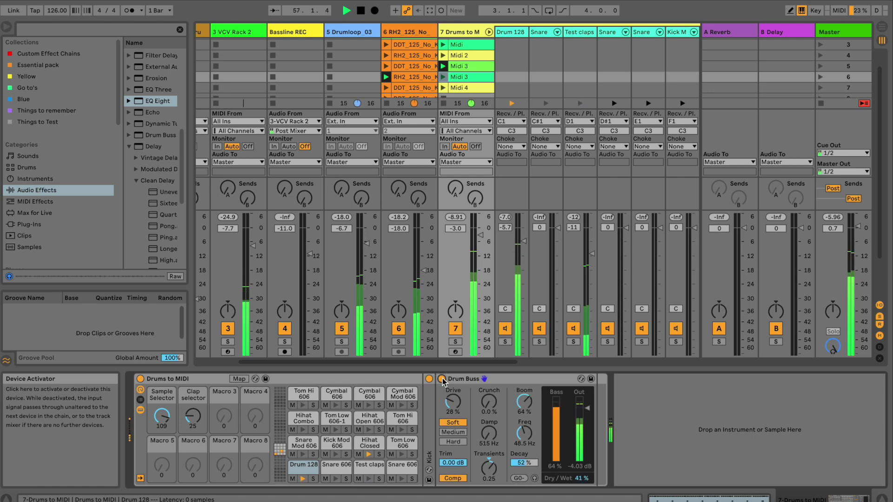
pyautogui.press('super+Tab')
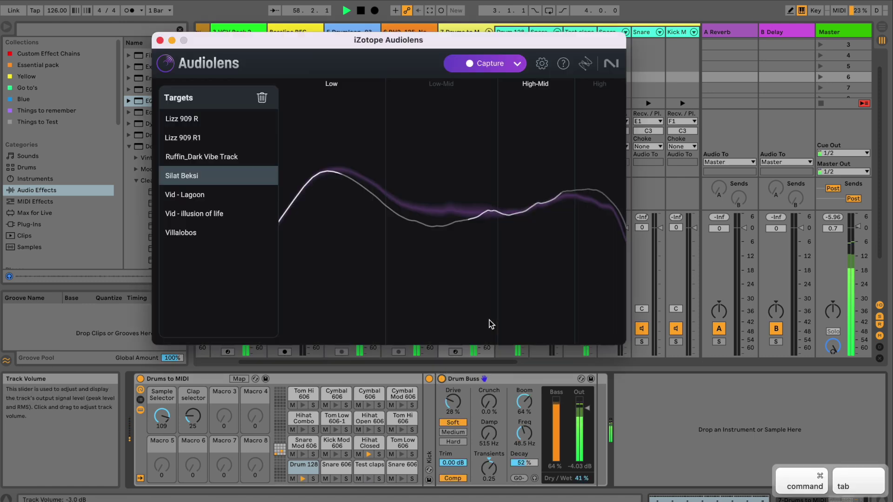
pyautogui.click(440, 381)
pyautogui.click(440, 380)
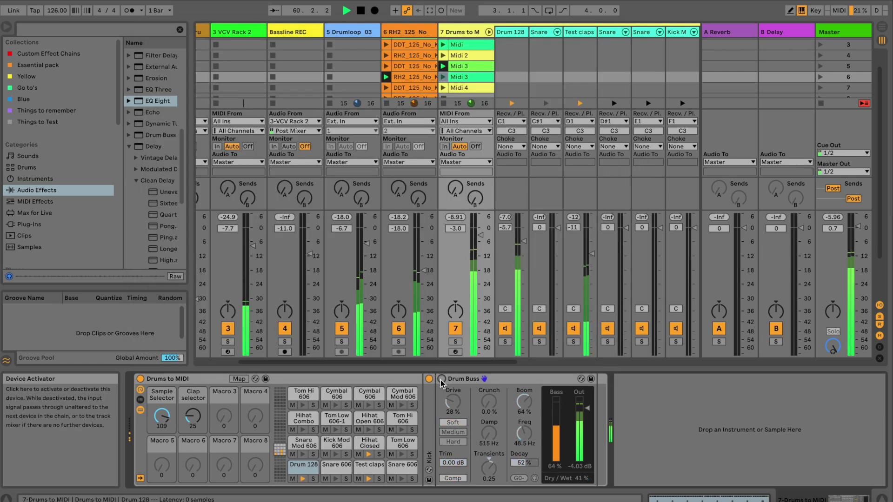
pyautogui.press('super+Tab')
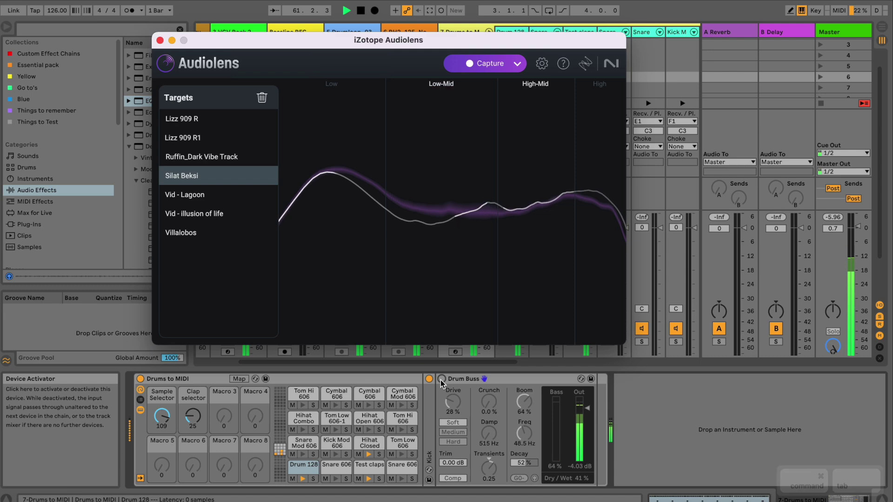
pyautogui.press('super+Tab')
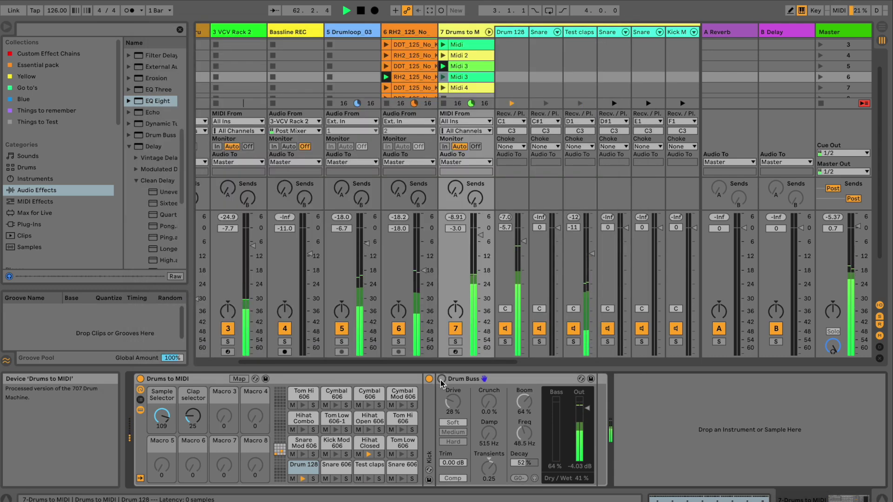
pyautogui.click(440, 380)
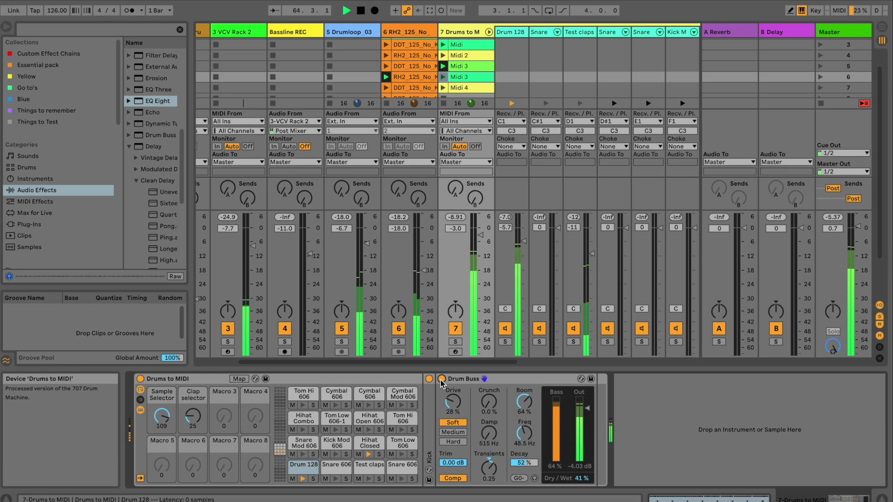
pyautogui.click(441, 379)
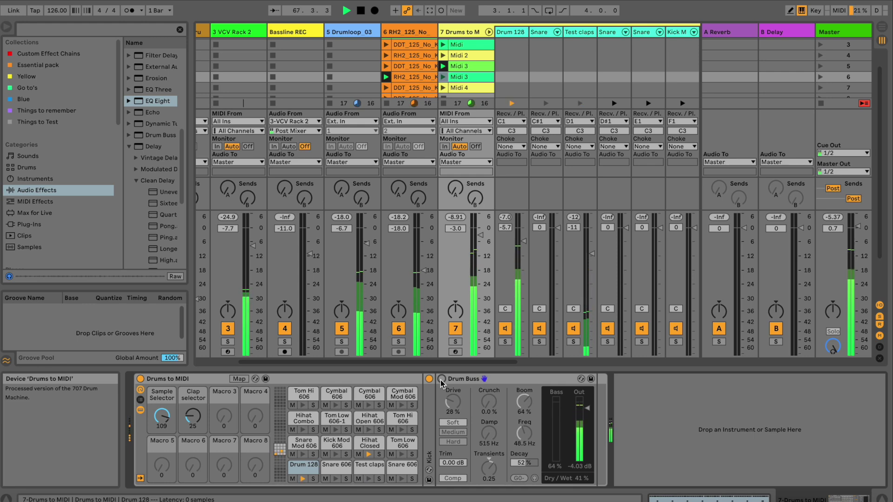
pyautogui.click(440, 381)
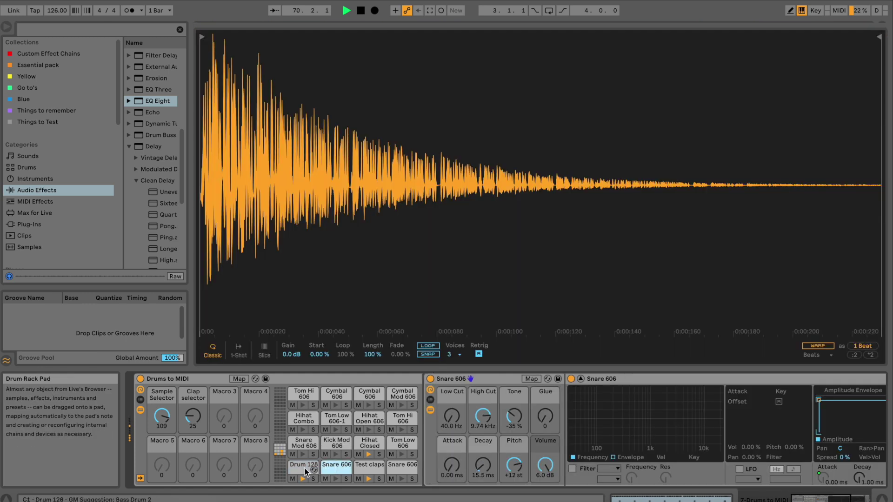
# Select the Drum 128 pad in the drum rack and switch its Drum Buss off
pyautogui.click(302, 468)
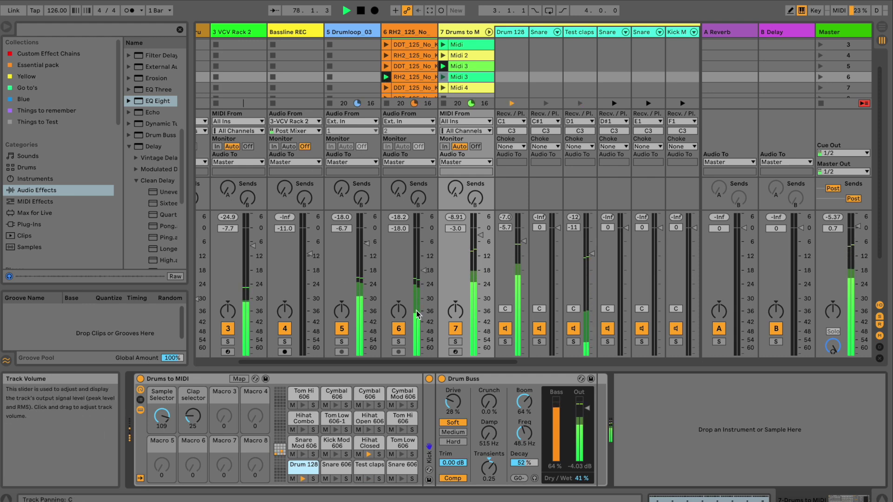
pyautogui.click(441, 380)
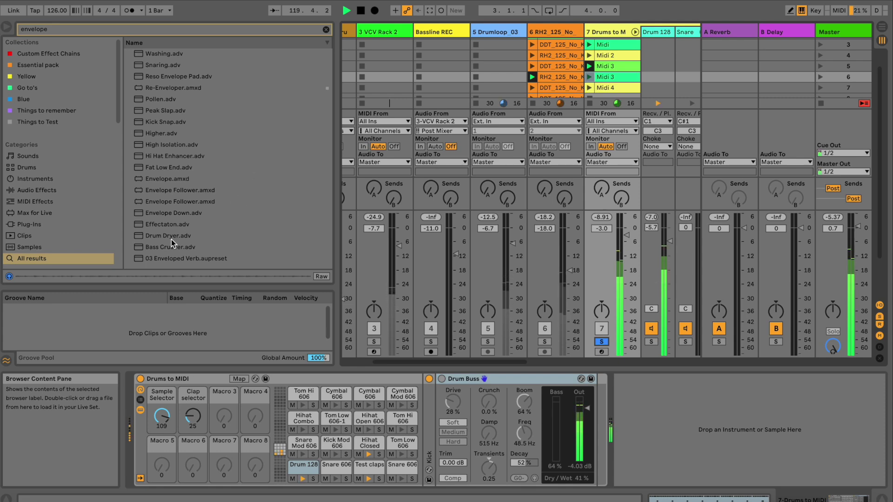
# Load the Drum Dryer preset into the kick chain directly after Drum Buss, and switch Drum Buss back on
pyautogui.moveTo(171, 236); pyautogui.dragTo(612, 414)
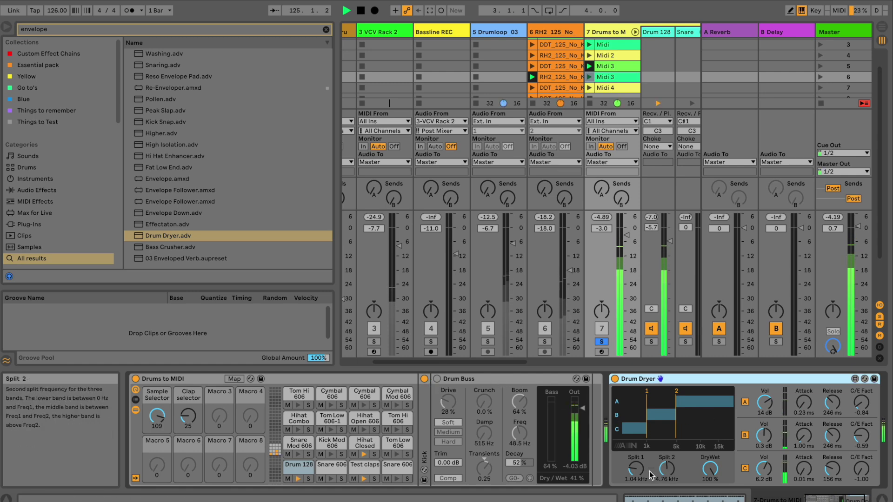
pyautogui.click(437, 379)
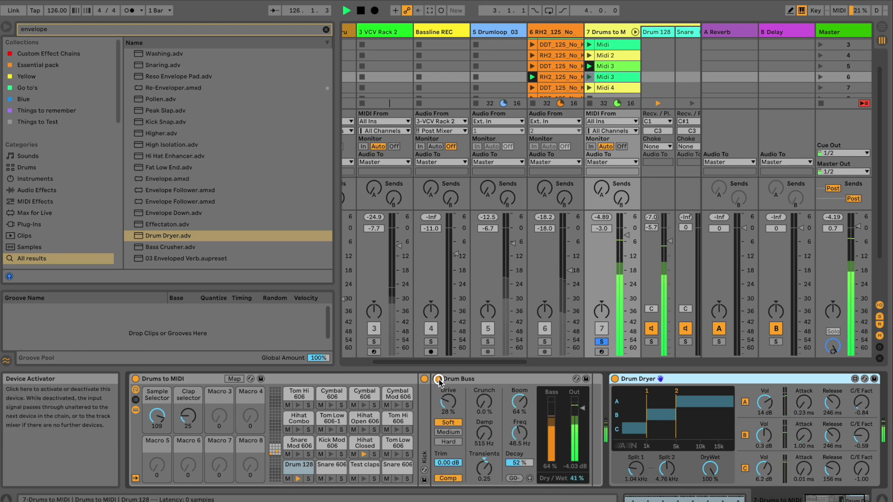
pyautogui.click(615, 379)
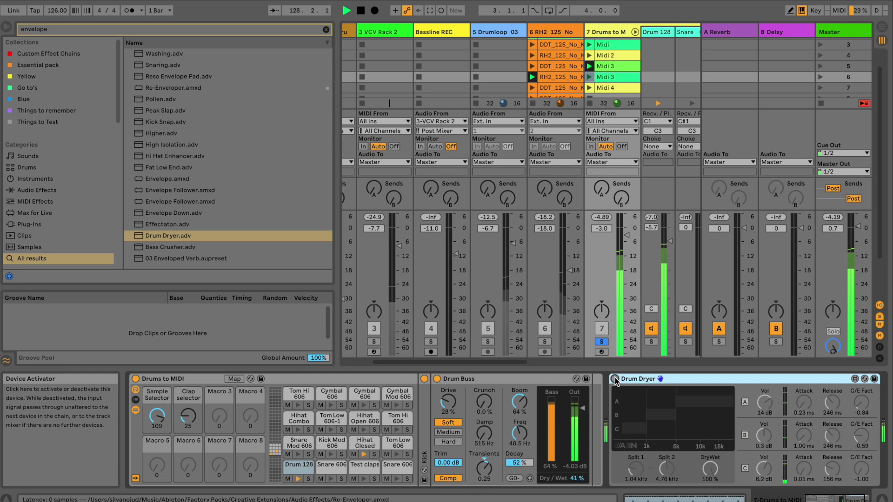
pyautogui.click(614, 379)
pyautogui.moveTo(667, 379); pyautogui.dragTo(548, 439)
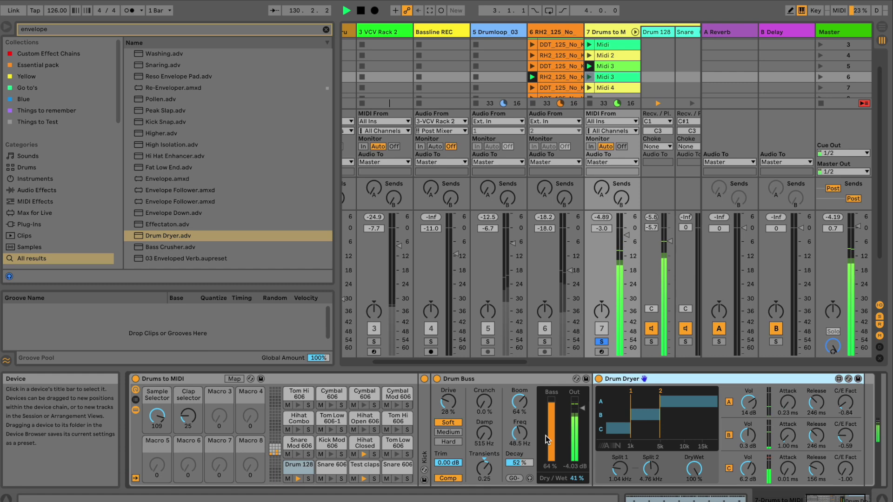
# Set Drum Dryer's Split 1 to 717 Hz and its upper band to 0.01 ms attack, 104 ms release and -1.00 C/E factor
pyautogui.moveTo(617, 470); pyautogui.dragTo(617, 478)
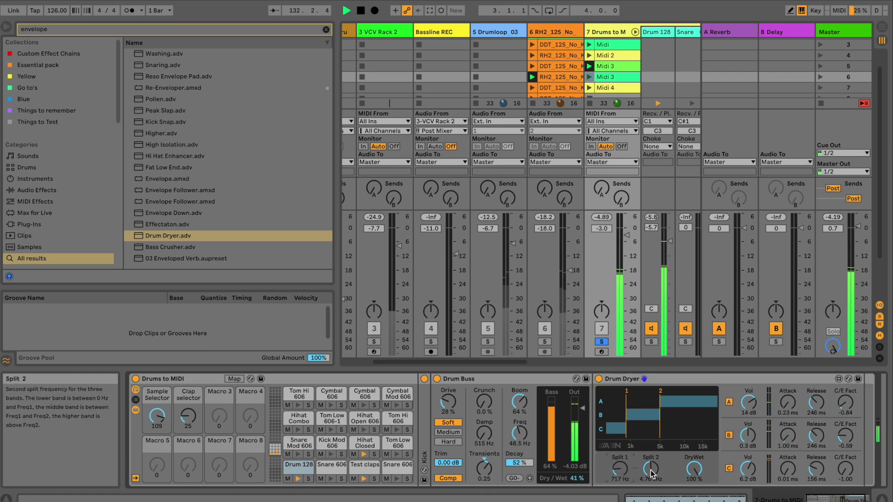
pyautogui.moveTo(684, 468); pyautogui.dragTo(694, 498)
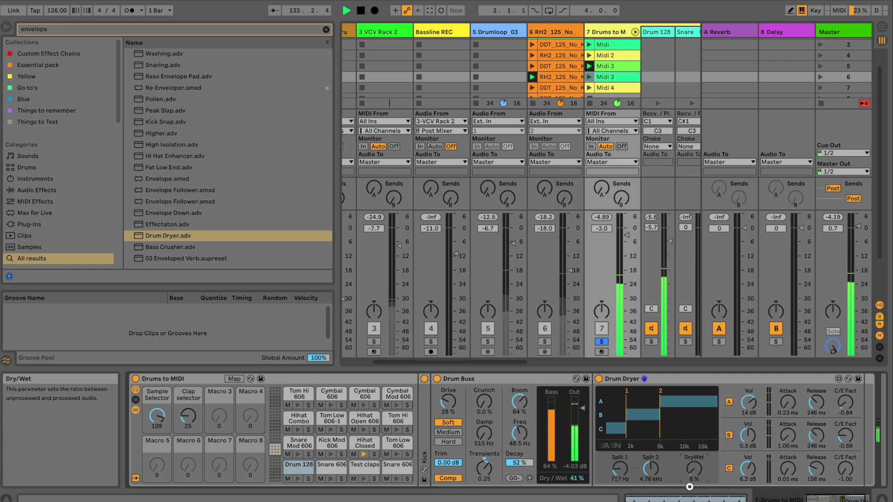
pyautogui.moveTo(694, 469); pyautogui.dragTo(694, 464)
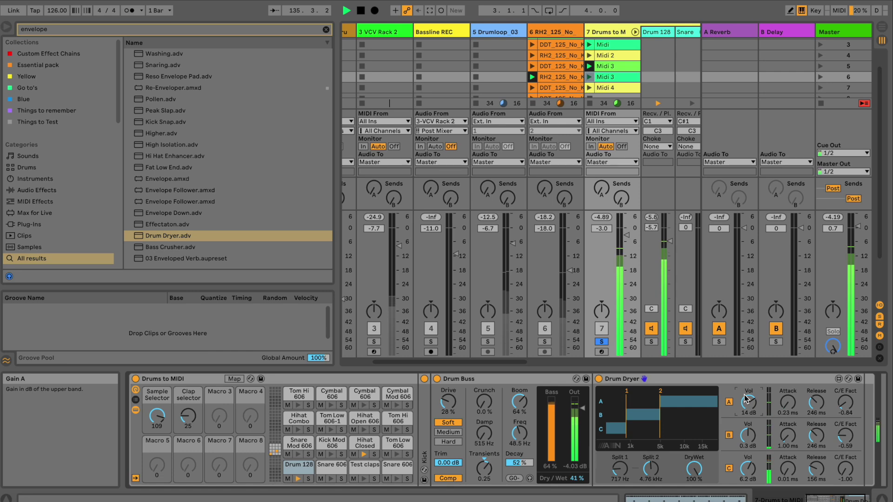
pyautogui.moveTo(787, 402); pyautogui.dragTo(786, 360)
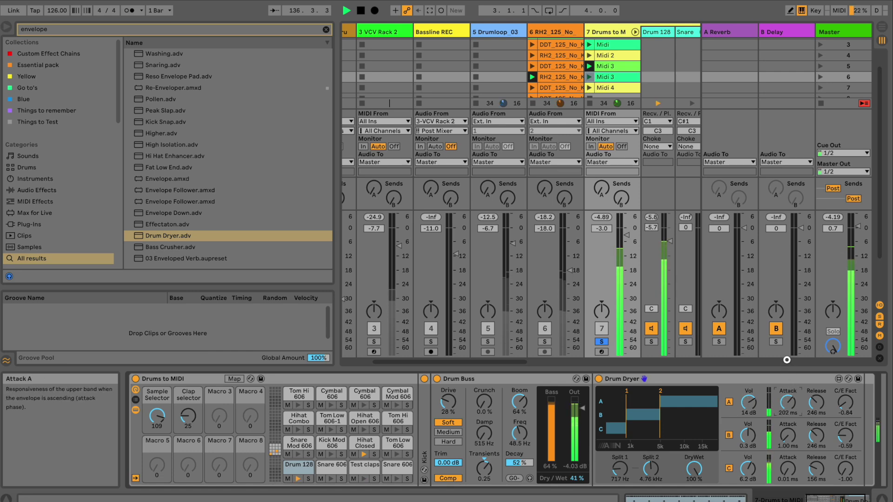
pyautogui.moveTo(816, 402)
pyautogui.mouseDown()
pyautogui.moveTo(807, 334)
pyautogui.moveTo(805, 395)
pyautogui.mouseUp()
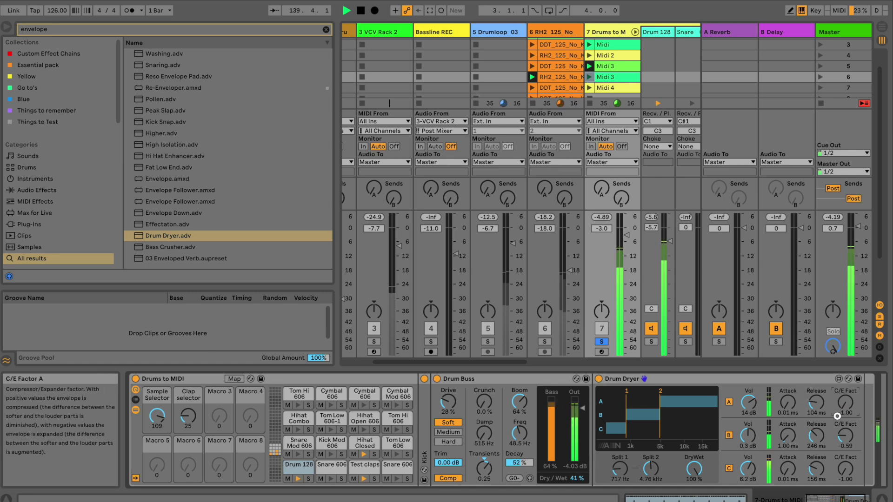
# Compare the kick with Drum Dryer off and on, and remove Drum Dryer from the chain
pyautogui.click(599, 378)
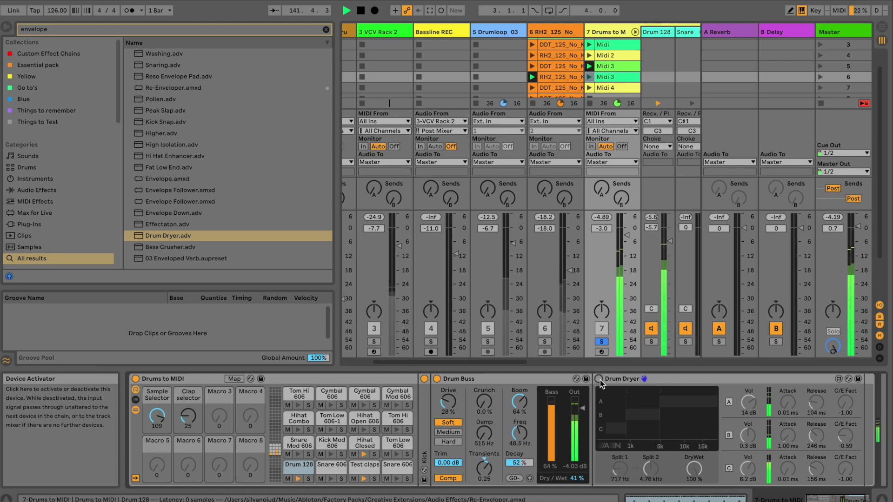
pyautogui.click(599, 379)
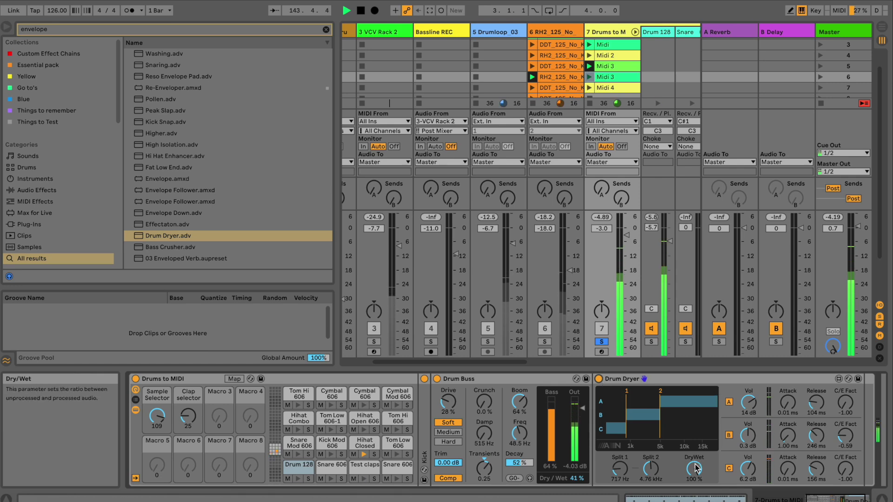
pyautogui.click(610, 383)
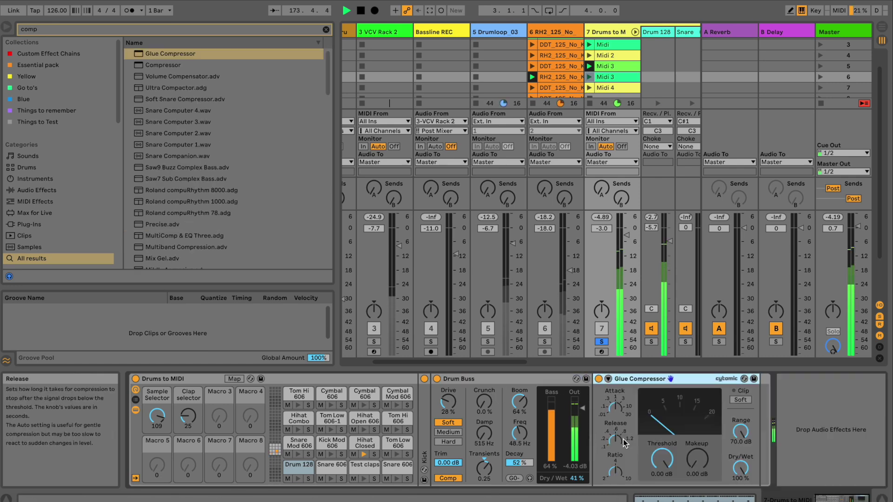
# Compress the kick with Glue Compressor, setting the threshold to -13.0 dB and the makeup gain to 5.71 dB
pyautogui.moveTo(661, 453); pyautogui.dragTo(661, 459)
pyautogui.press('Delete')
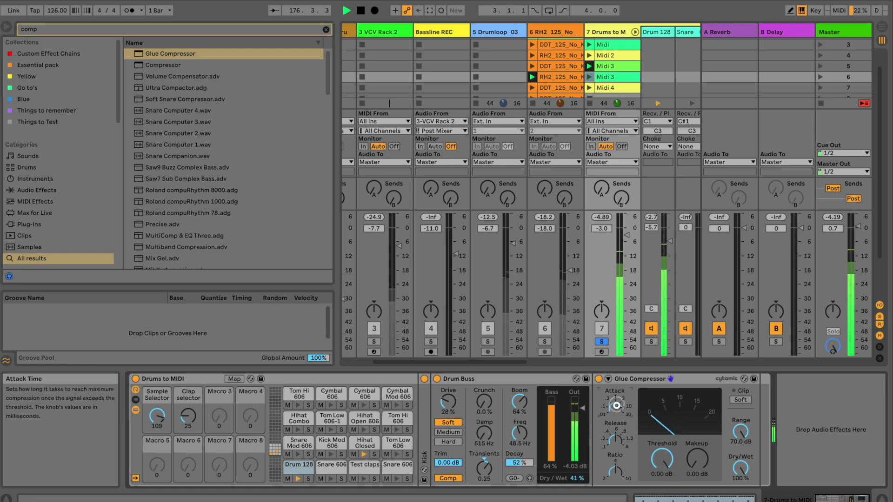
pyautogui.moveTo(656, 448); pyautogui.dragTo(703, 456)
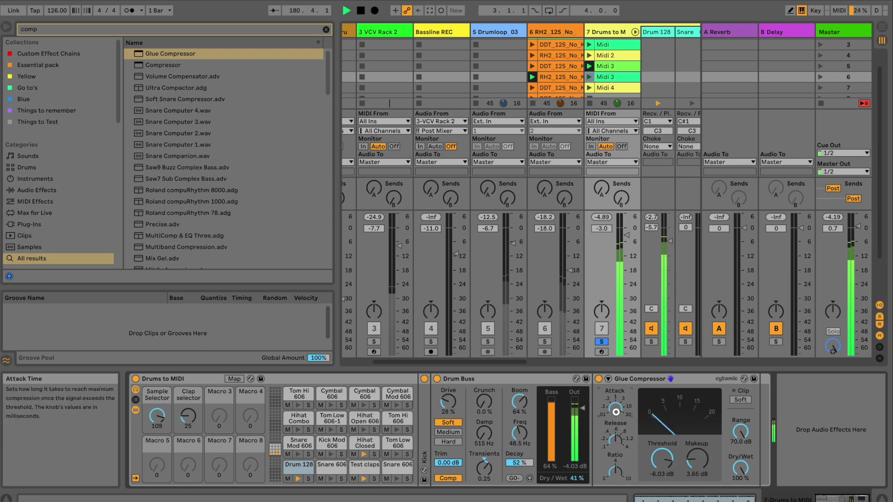
pyautogui.moveTo(662, 459); pyautogui.dragTo(664, 465)
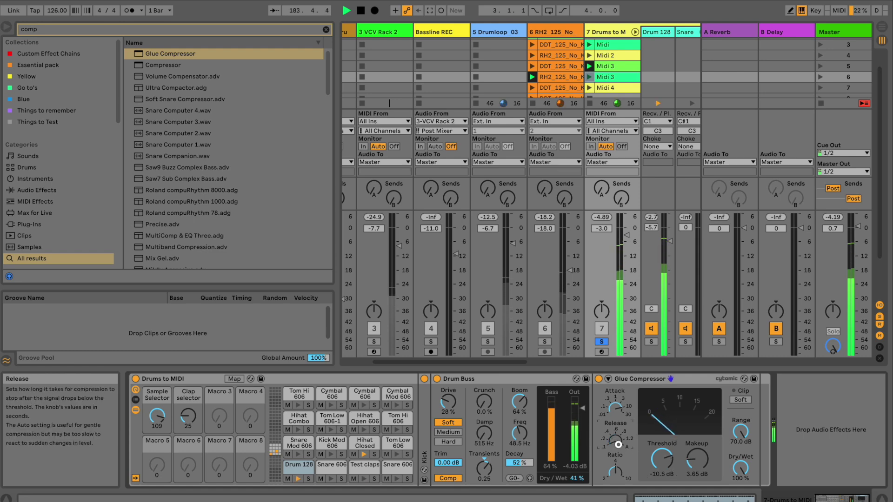
pyautogui.moveTo(662, 460); pyautogui.dragTo(663, 430)
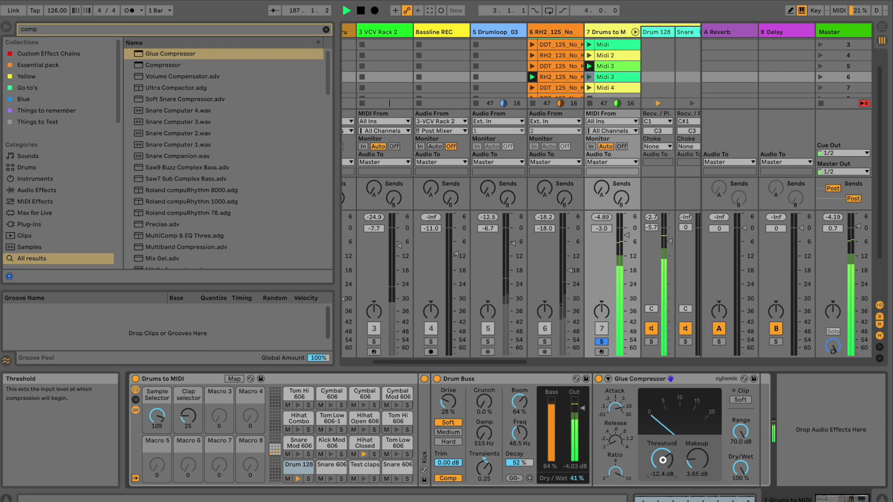
pyautogui.click(697, 460)
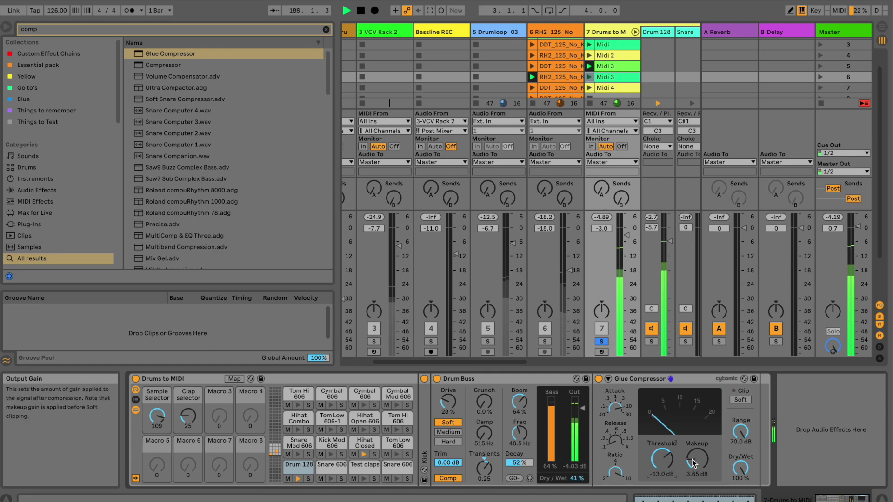
pyautogui.moveTo(698, 460); pyautogui.dragTo(697, 459)
# Compare the kick with Glue Compressor off and on by ear
pyautogui.click(597, 379)
pyautogui.click(599, 379)
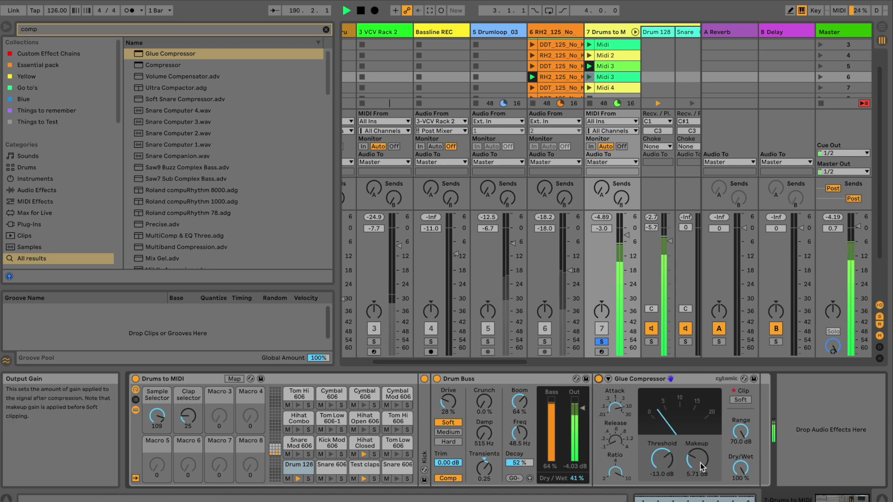
pyautogui.click(598, 379)
pyautogui.click(598, 379)
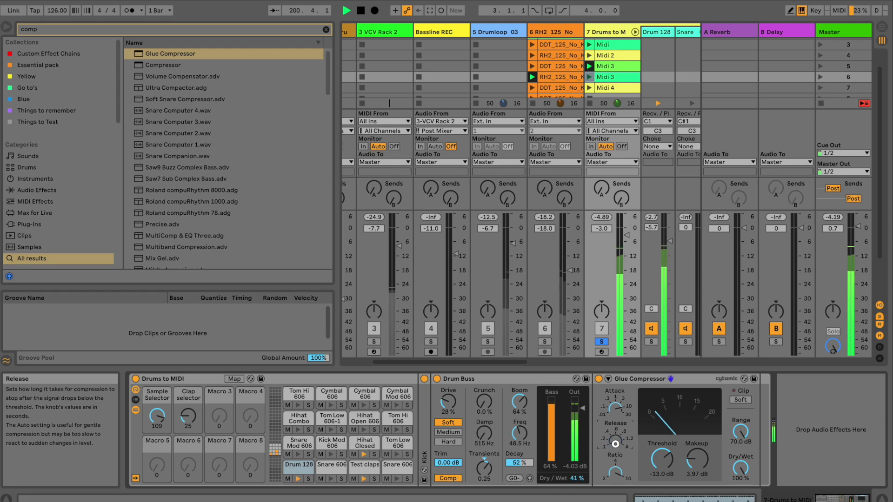
# Set Glue Compressor's threshold to -13.3 dB and makeup gain to 4.29 dB, and check the kick with the device off and on
pyautogui.moveTo(653, 462); pyautogui.dragTo(653, 471)
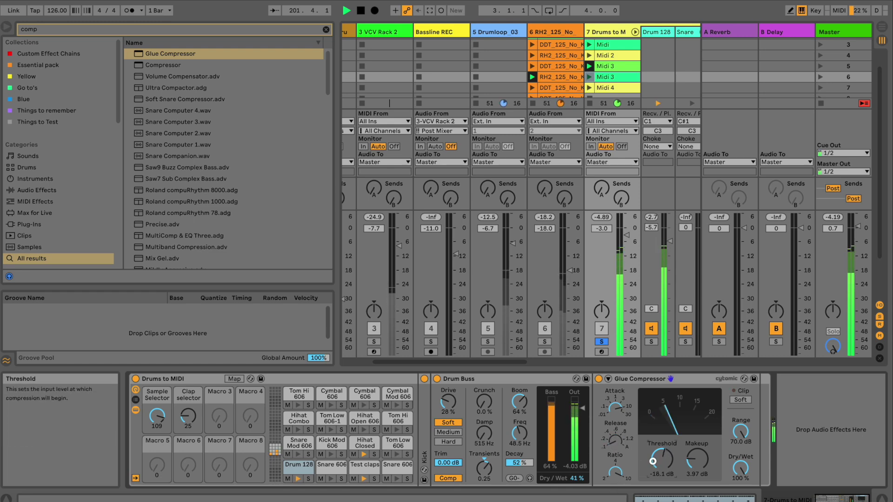
pyautogui.moveTo(653, 462)
pyautogui.mouseDown()
pyautogui.moveTo(653, 453)
pyautogui.moveTo(699, 466)
pyautogui.moveTo(669, 461)
pyautogui.mouseUp()
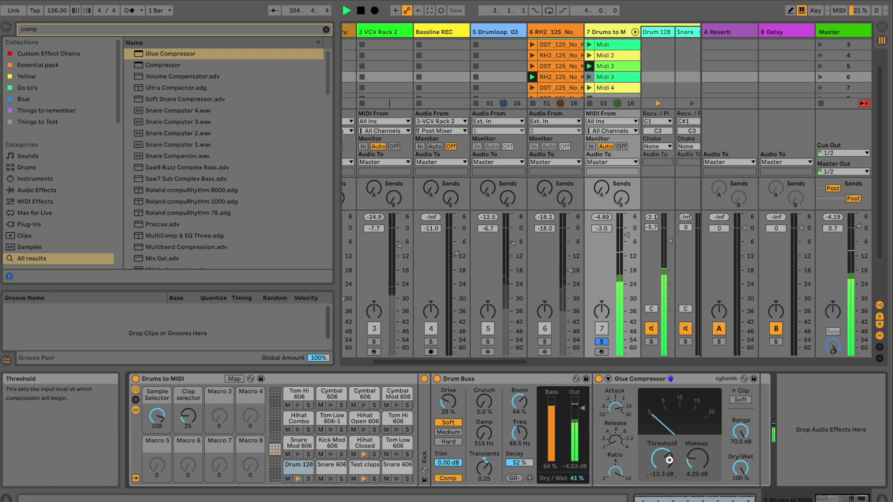
pyautogui.click(597, 380)
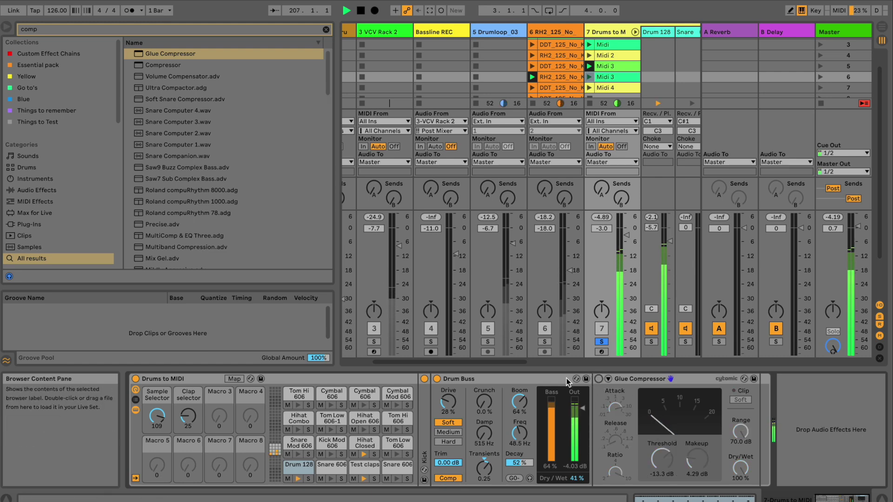
pyautogui.click(599, 379)
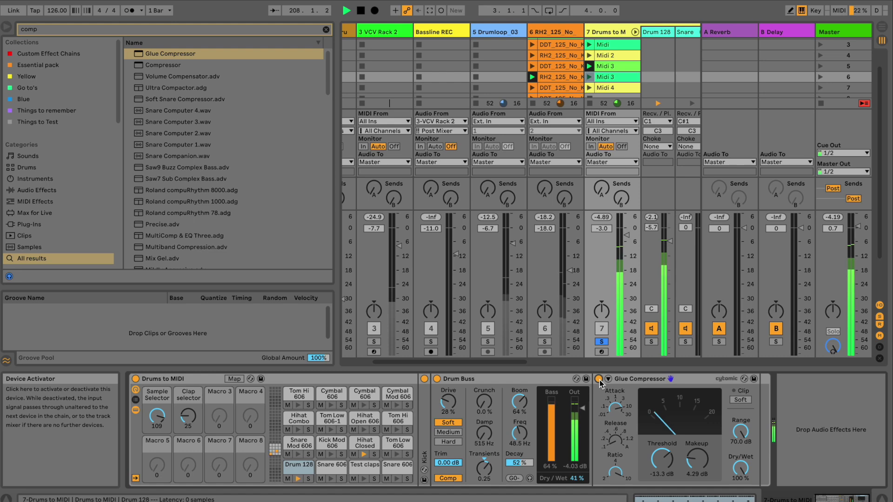
pyautogui.click(599, 378)
pyautogui.click(598, 379)
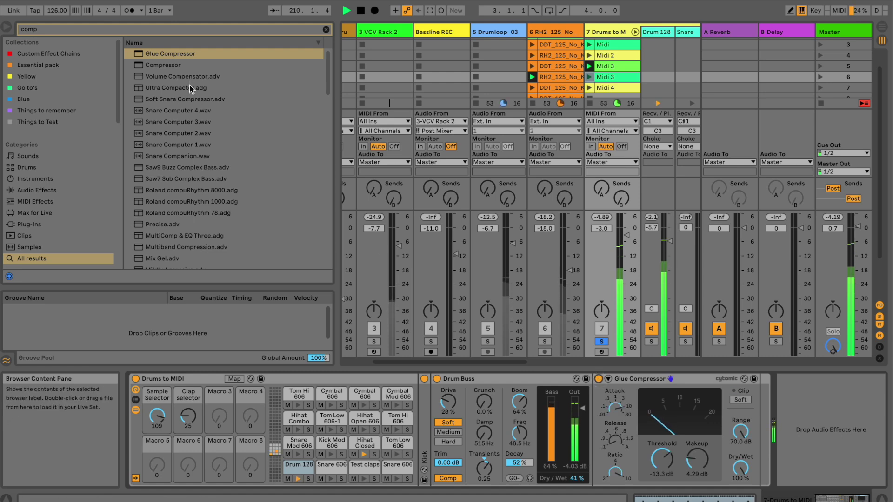
# Place Volume Compensator before Drum Buss and after Glue Compressor, with the first as a LUFS sender and the second as receiver
pyautogui.click(326, 29)
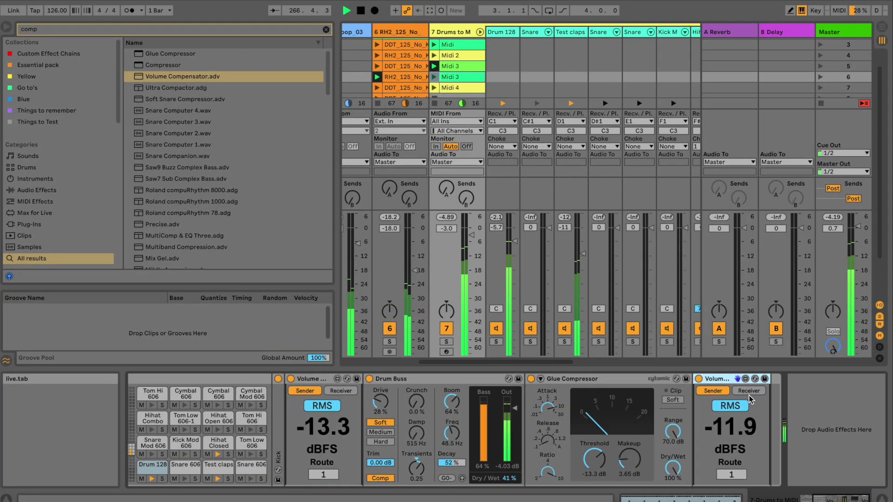
pyautogui.click(748, 391)
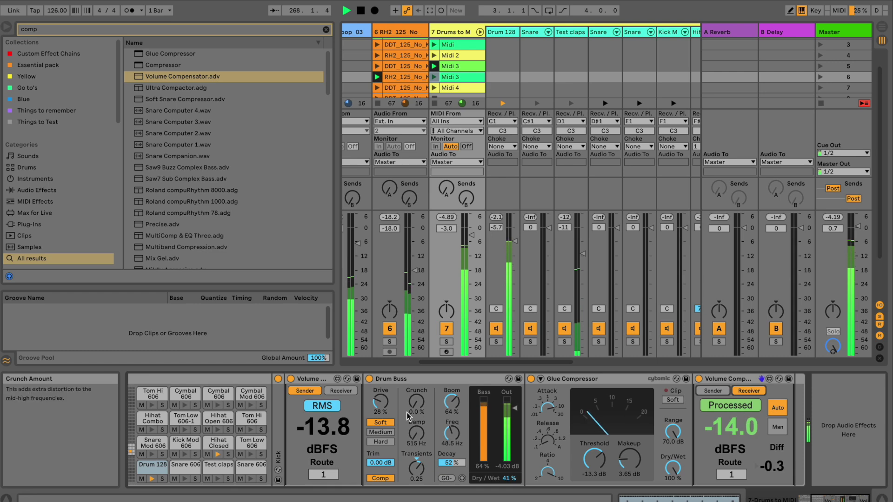
pyautogui.click(335, 410)
pyautogui.click(335, 409)
pyautogui.click(335, 409)
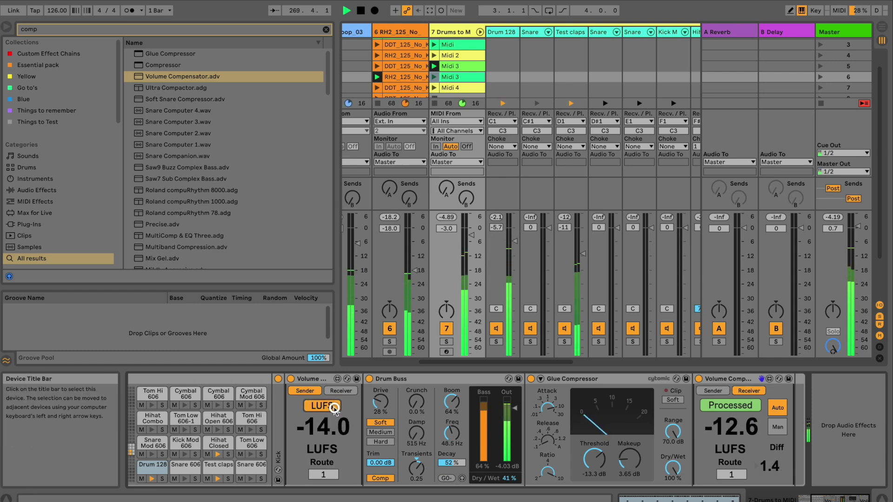
# Compare the level-matched kick between the Bypassed and Processed states in the receiving Volume Compensator
pyautogui.click(729, 404)
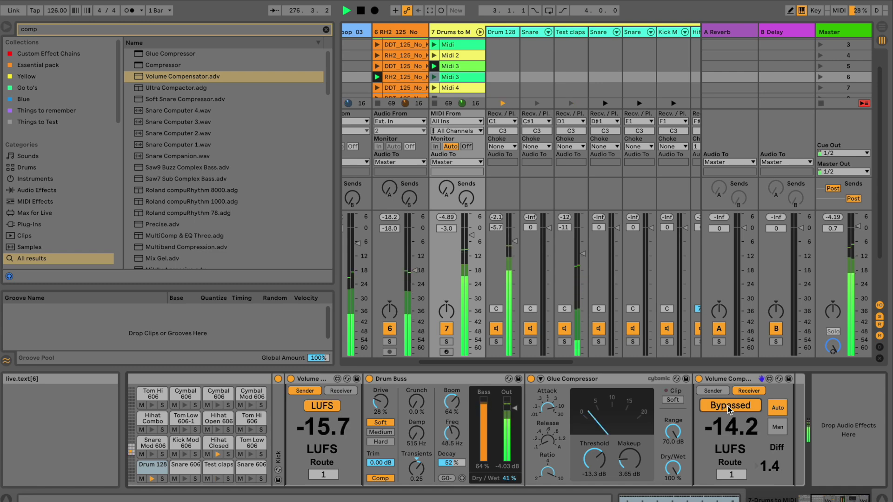
pyautogui.click(727, 406)
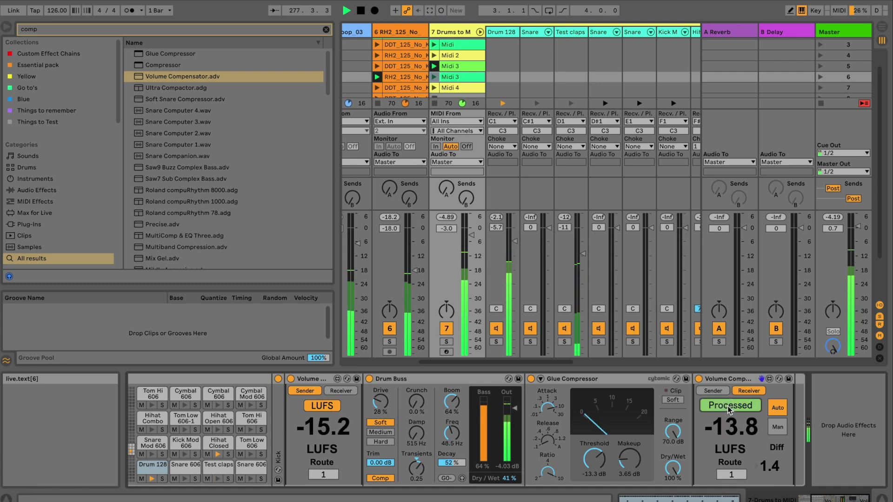
pyautogui.click(727, 406)
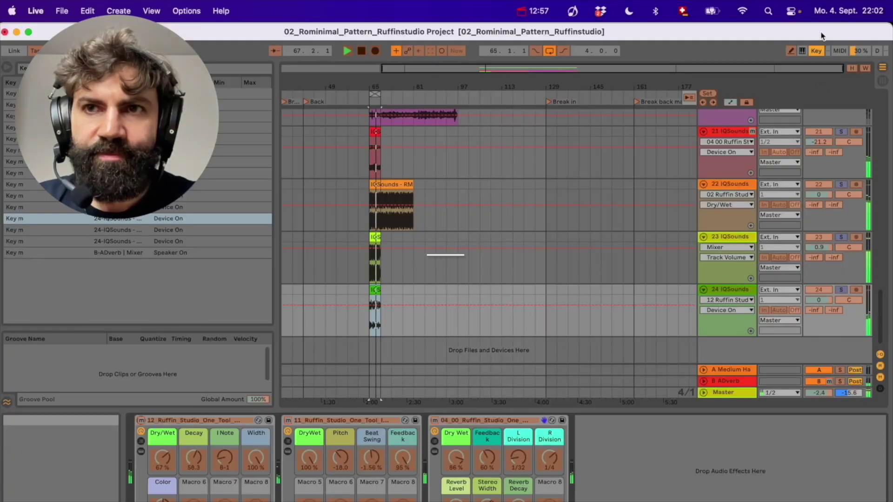
# In the 02_Rominimal_Pattern_Ruffinstudio project, inspect IQSounds tracks 23, 22 and 21 and compare playback with the key-mapped effect racks on and off
pyautogui.click(736, 239)
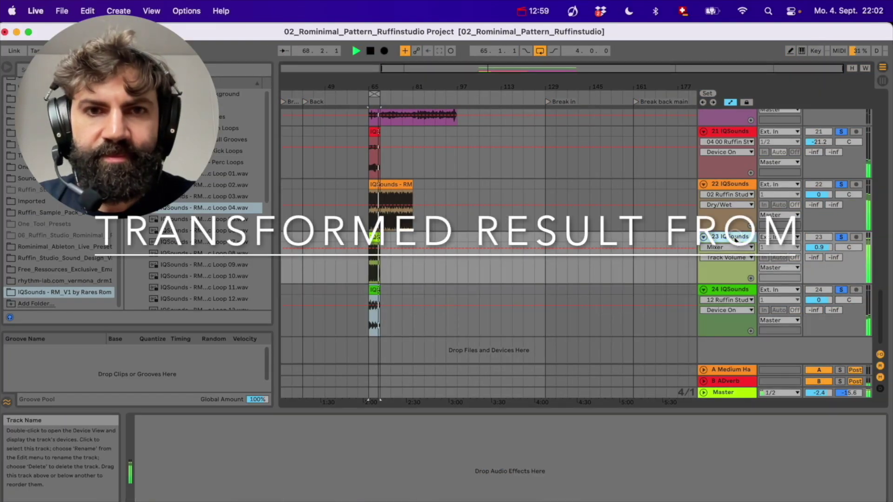
pyautogui.click(733, 183)
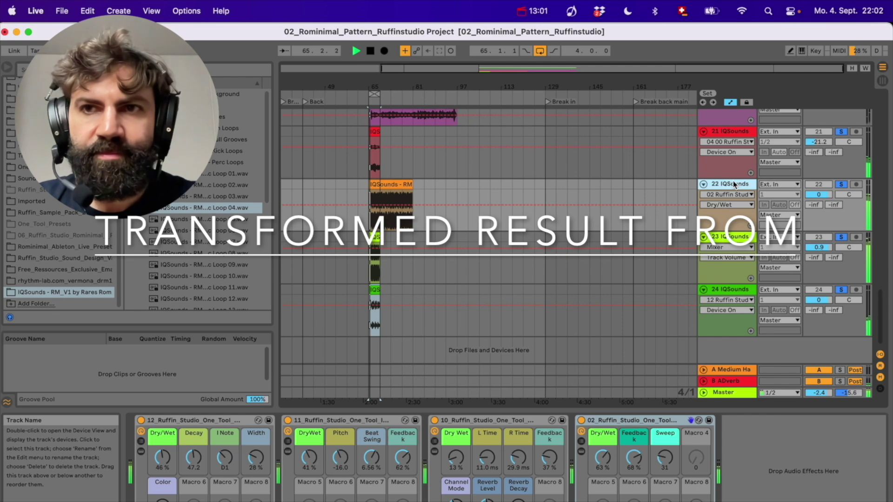
pyautogui.press('Up')
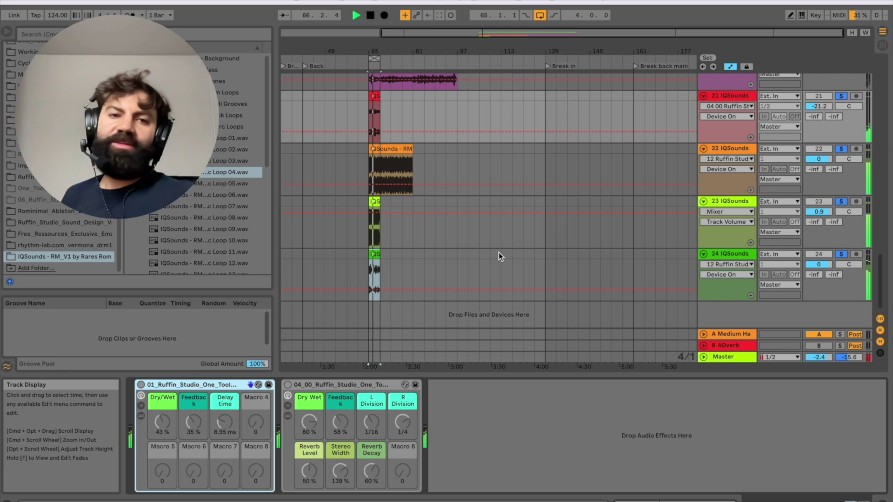
pyautogui.press('m')
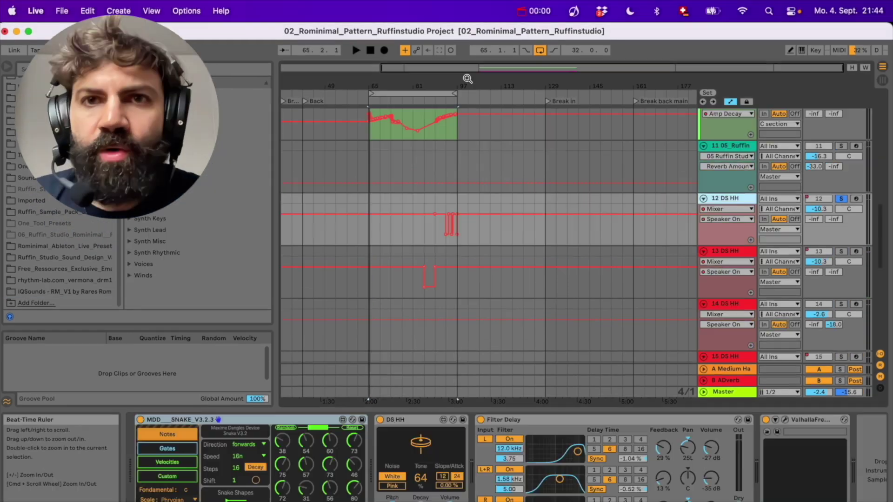
pyautogui.press('space')
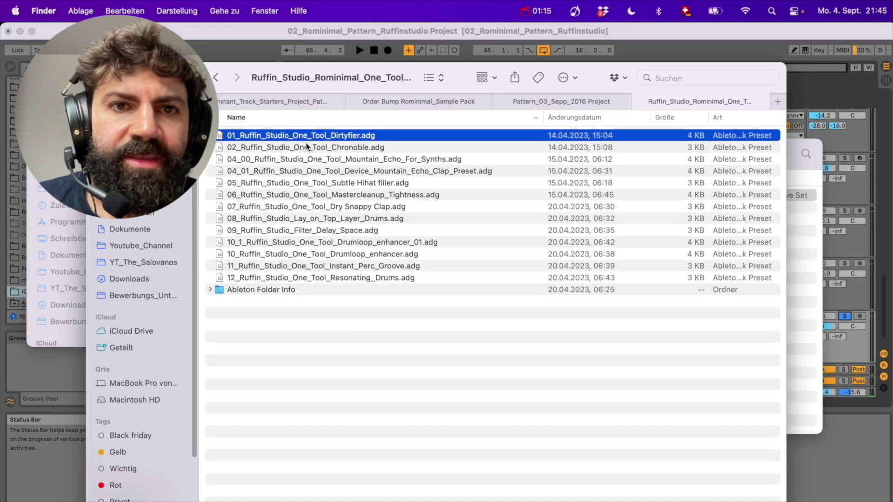
# Add 01_Ruffin_Studio_One_Tool_Dirtyfier.adg from Finder to track 21 IQSounds and adjust its Dry/Wet amount during playback
pyautogui.moveTo(307, 135); pyautogui.dragTo(287, 401)
pyautogui.press('space')
pyautogui.moveTo(177, 382); pyautogui.dragTo(170, 378)
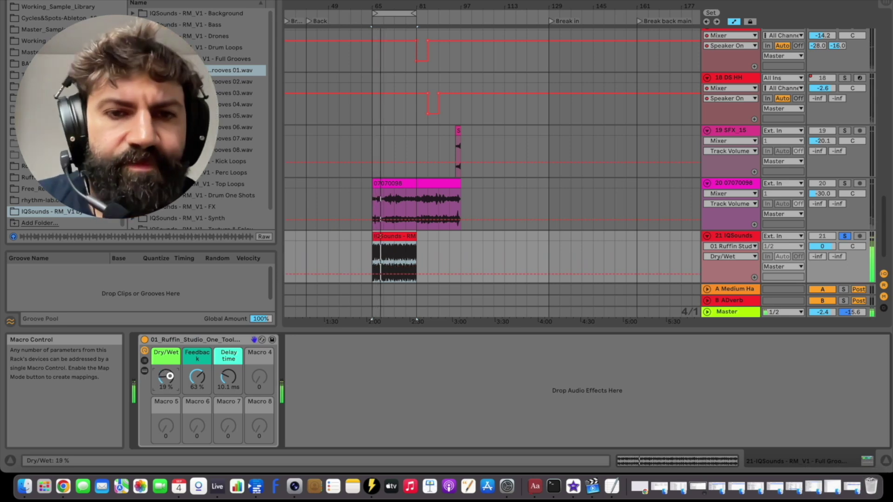
pyautogui.moveTo(169, 379); pyautogui.dragTo(169, 377)
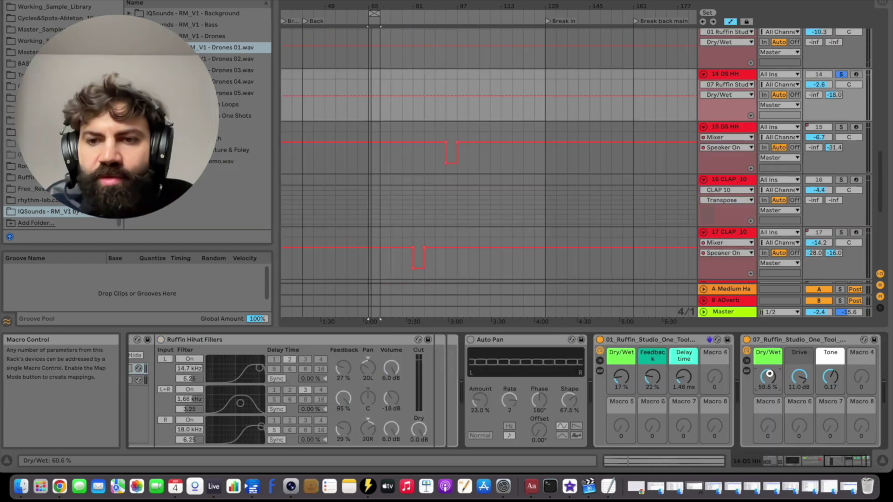
# On track 14 DS HH, set the 07 rack's Dry/Wet to 100 % and adjust the 01 rack's Delay time and Dry/Wet during playback
pyautogui.press('space')
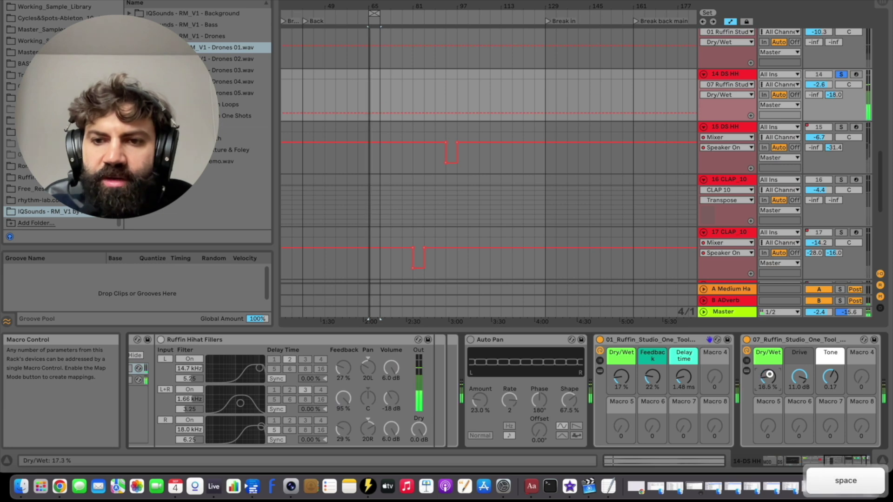
pyautogui.moveTo(768, 374); pyautogui.dragTo(768, 373)
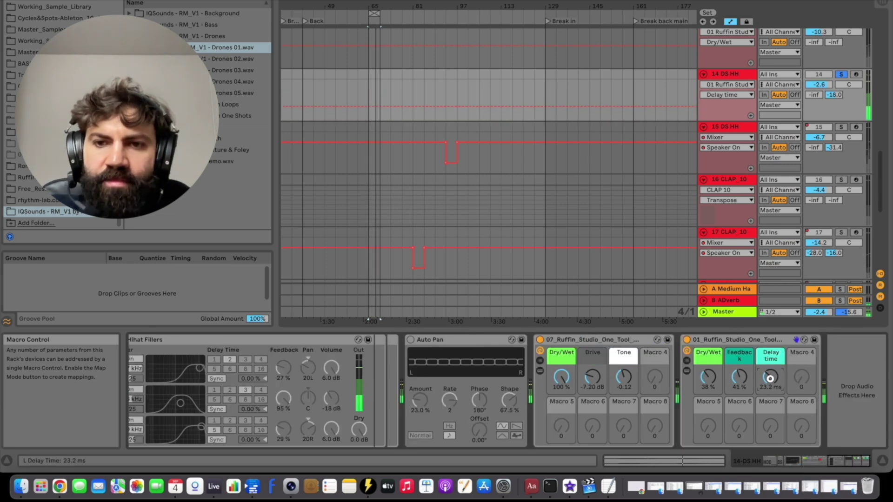
pyautogui.moveTo(769, 379); pyautogui.dragTo(770, 382)
pyautogui.click(710, 380)
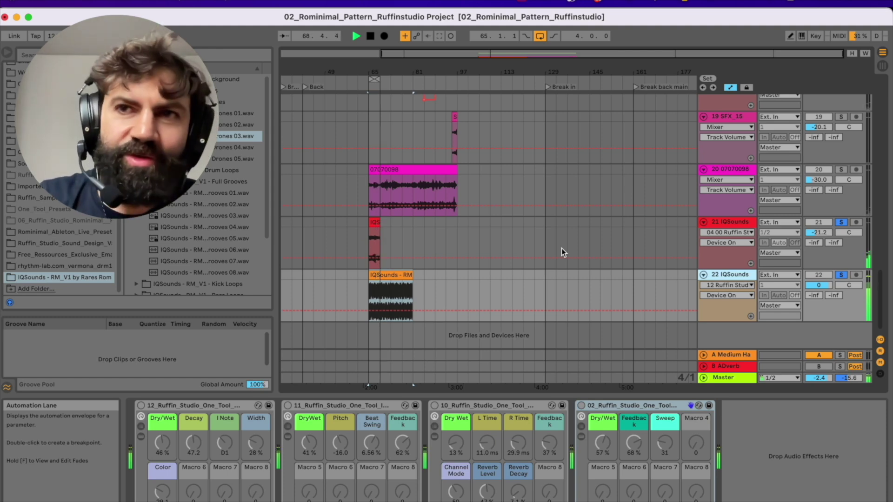
# Adjust the Dry/Wet amount of the 02_Ruffin_Studio_One_Tool rack on track 22 IQSounds
pyautogui.click(561, 248)
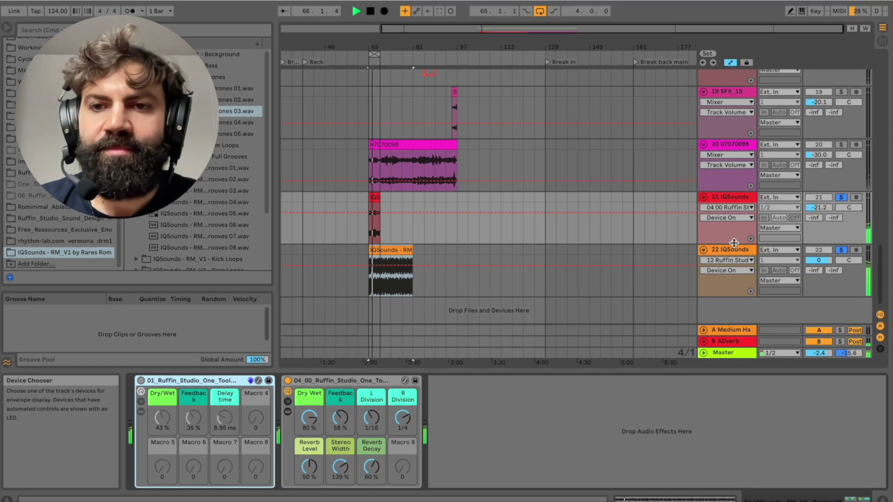
pyautogui.click(733, 273)
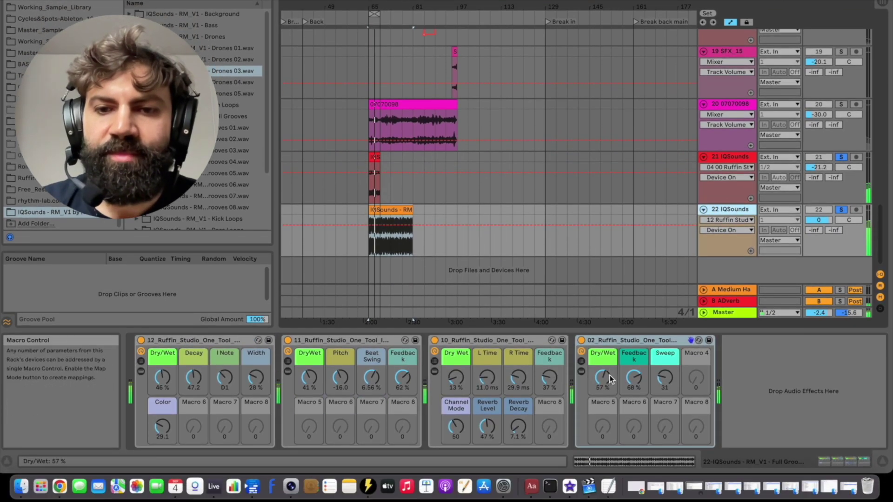
pyautogui.moveTo(605, 399); pyautogui.dragTo(606, 393)
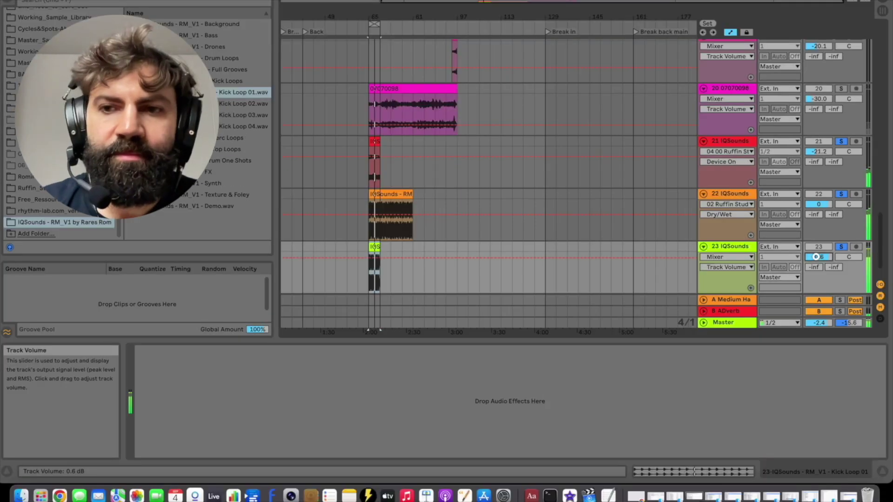
# Set the volume of track 23 with Kick Loop 01 to 0.9 dB and place Perc Loop 04 on a new track at bar 65
pyautogui.moveTo(815, 256); pyautogui.dragTo(816, 255)
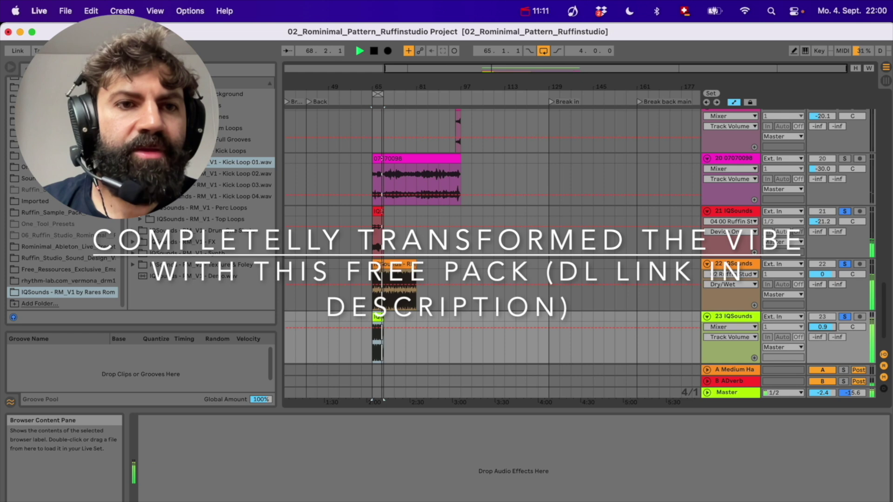
pyautogui.click(140, 208)
pyautogui.click(193, 209)
pyautogui.moveTo(194, 213); pyautogui.dragTo(374, 366)
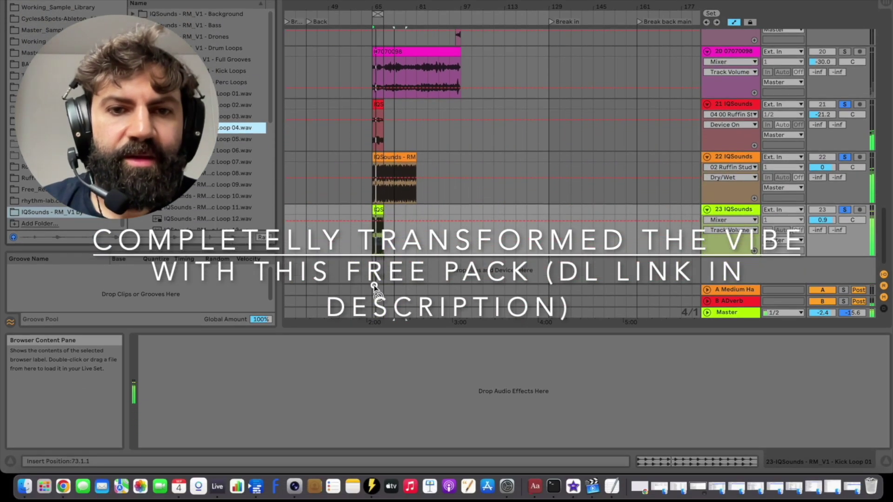
pyautogui.moveTo(374, 286); pyautogui.dragTo(375, 250)
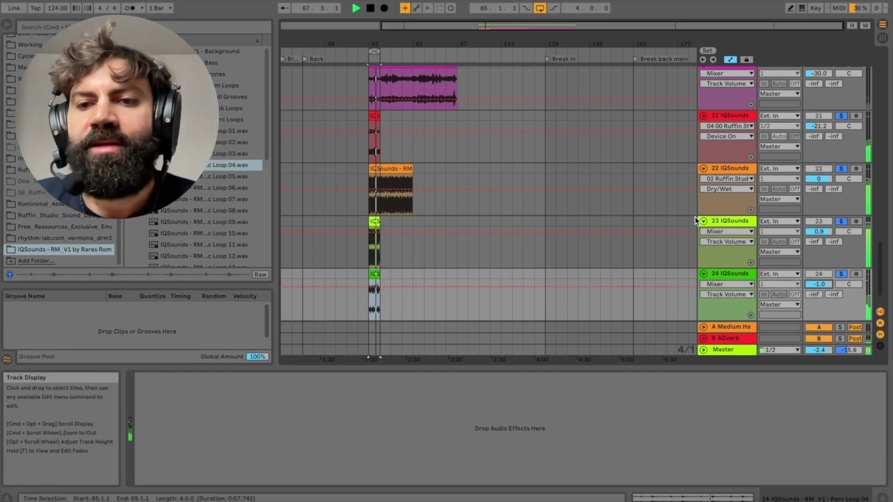
# Add the 12, 11 and 04_00 Ruffin_Studio_One_Tool racks from Finder to track 24 IQSounds and reset its volume to 0 dB
pyautogui.click(841, 257)
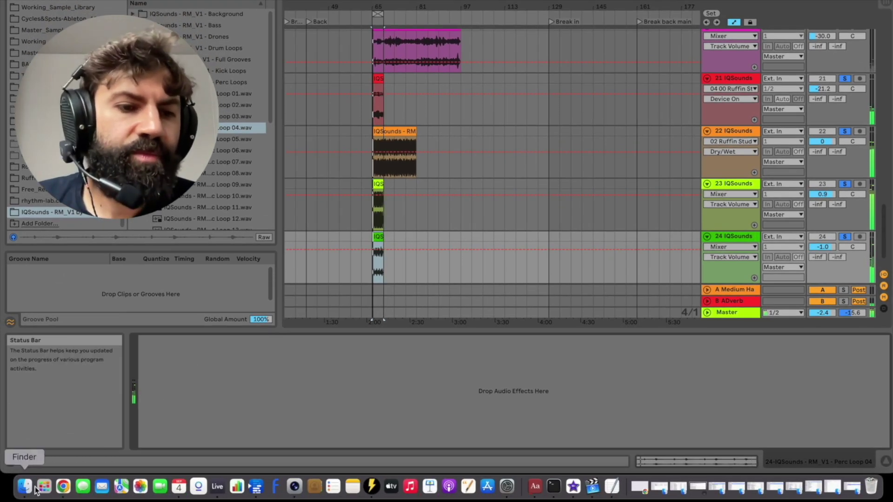
pyautogui.click(29, 486)
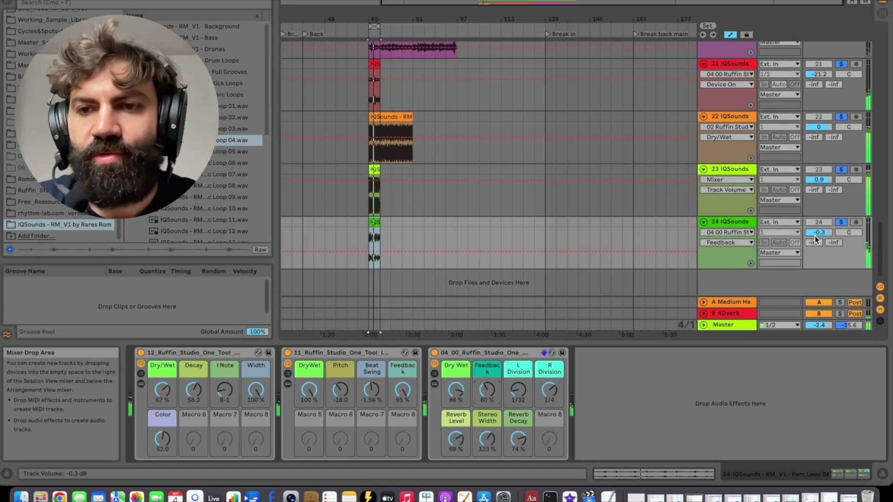
pyautogui.click(815, 233)
pyautogui.press('Delete')
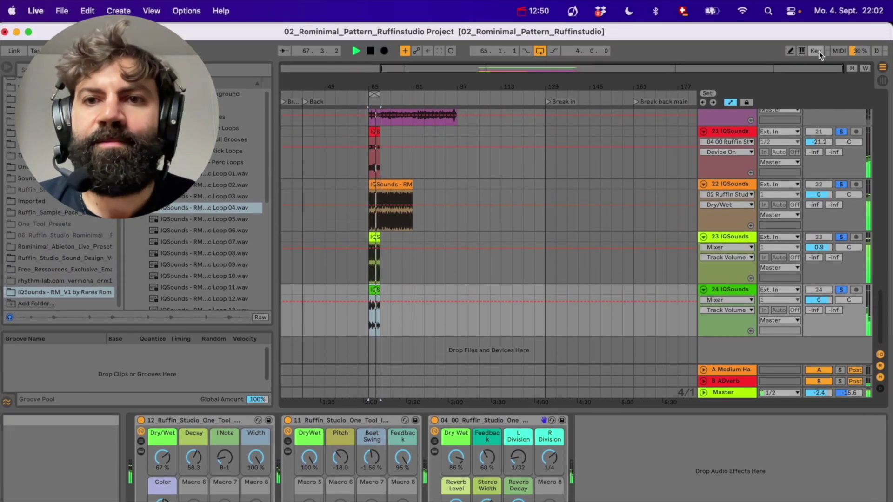
# Key-map the effect racks' activators and compare playback of the IQSounds tracks with the racks off and on
pyautogui.click(818, 51)
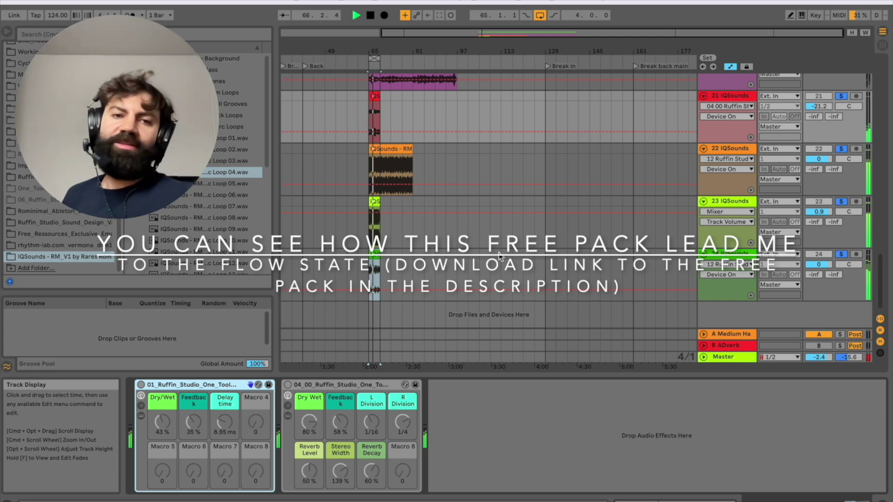
pyautogui.press('m')
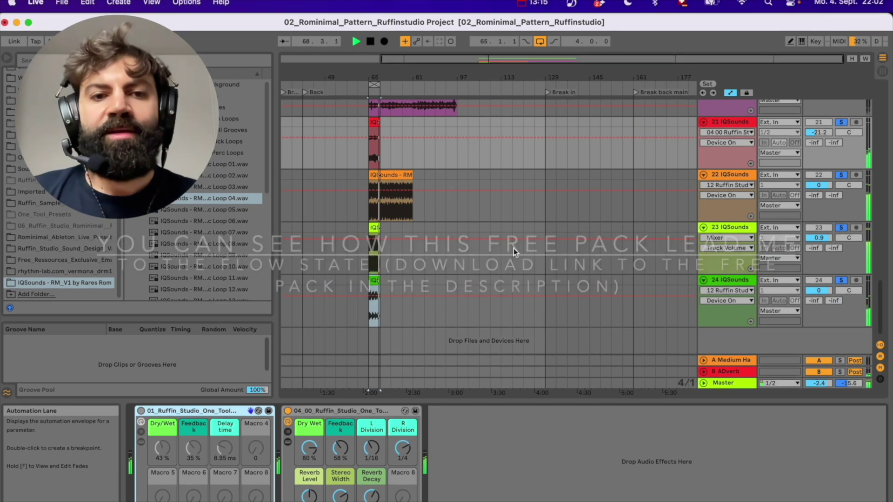
pyautogui.press('space')
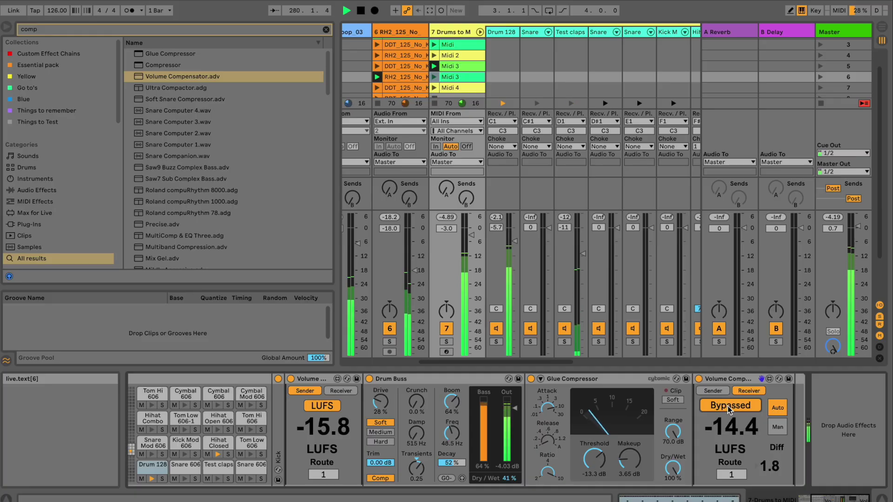
# In the kick project, deactivate Glue Compressor and compare the Bypassed and Processed states in the receiving Volume Compensator
pyautogui.click(727, 405)
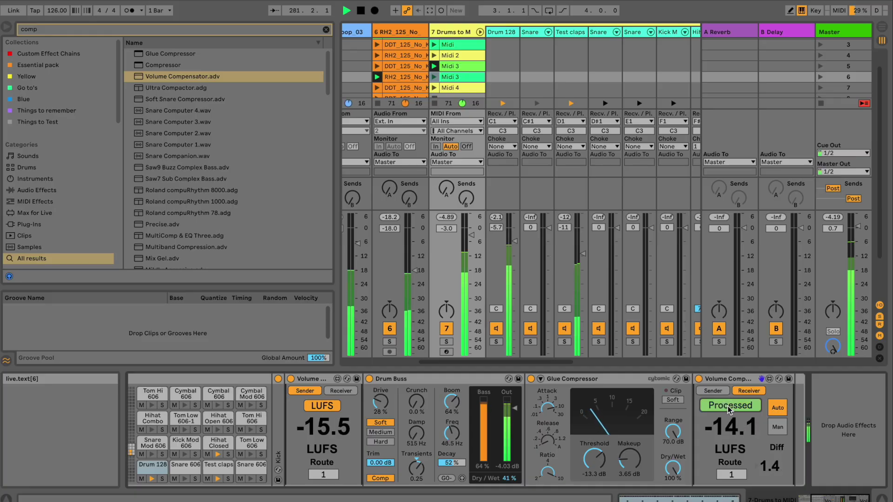
pyautogui.click(530, 379)
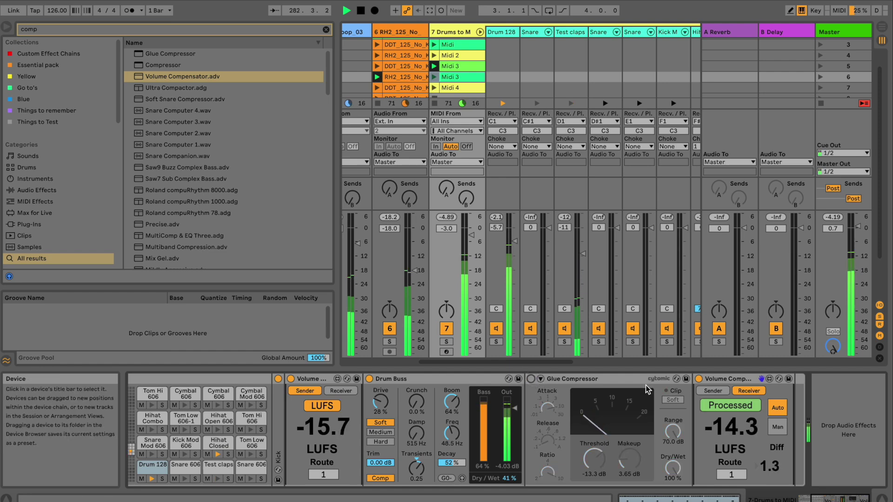
pyautogui.click(723, 404)
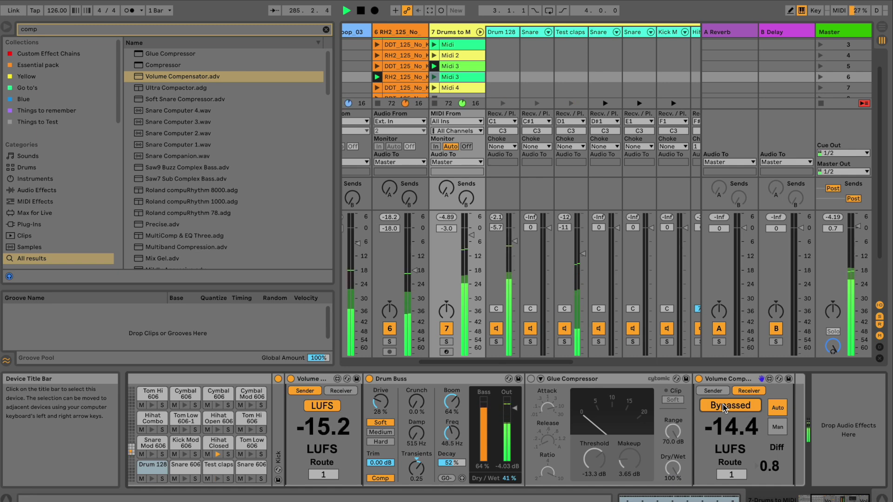
pyautogui.click(722, 404)
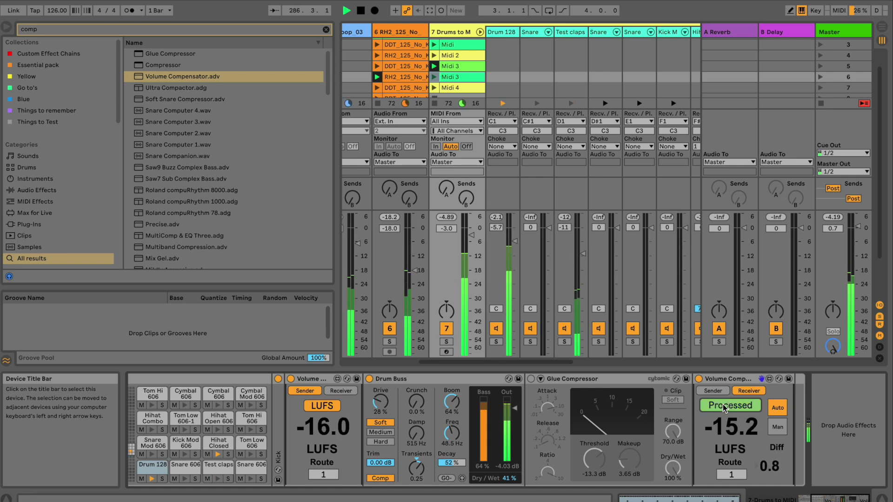
pyautogui.click(722, 404)
pyautogui.click(722, 403)
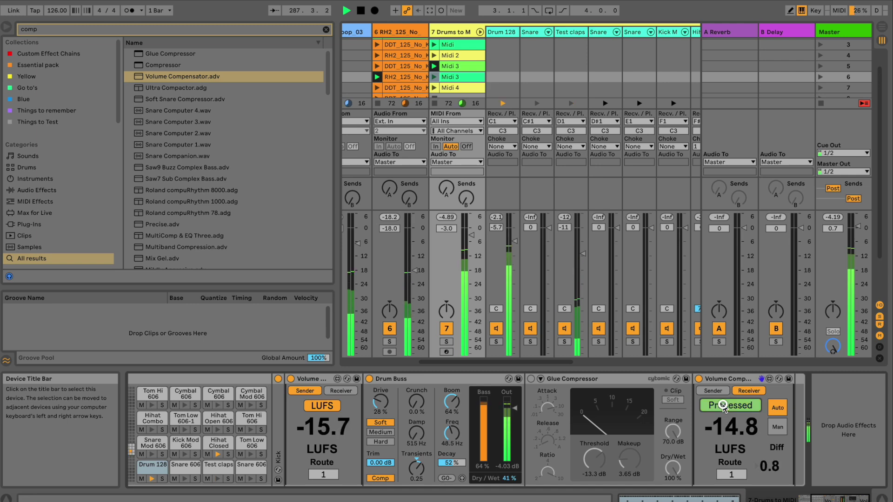
# Check the earlier mixer channels, and switch to iZotope Audiolens to examine the spectrum against the Silat Beksi target
pyautogui.moveTo(466, 361); pyautogui.dragTo(456, 361)
pyautogui.hscroll(-5, 457, 362)
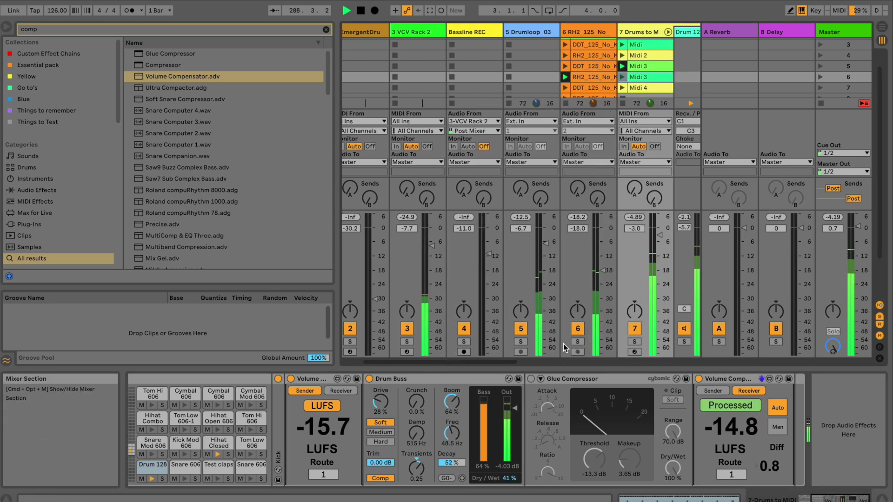
pyautogui.press('super+Tab')
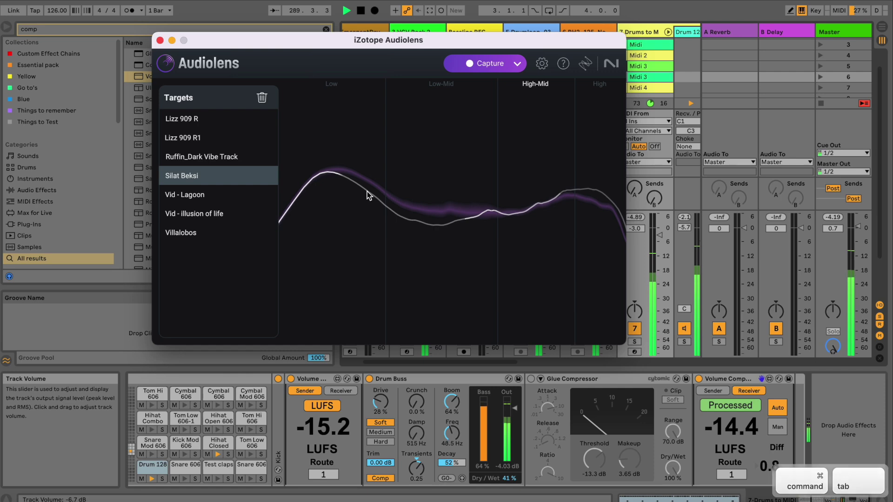
# Reactivate Glue Compressor, listen to the kick with the receiving Volume Compensator set to Bypassed, and stop playback
pyautogui.click(532, 380)
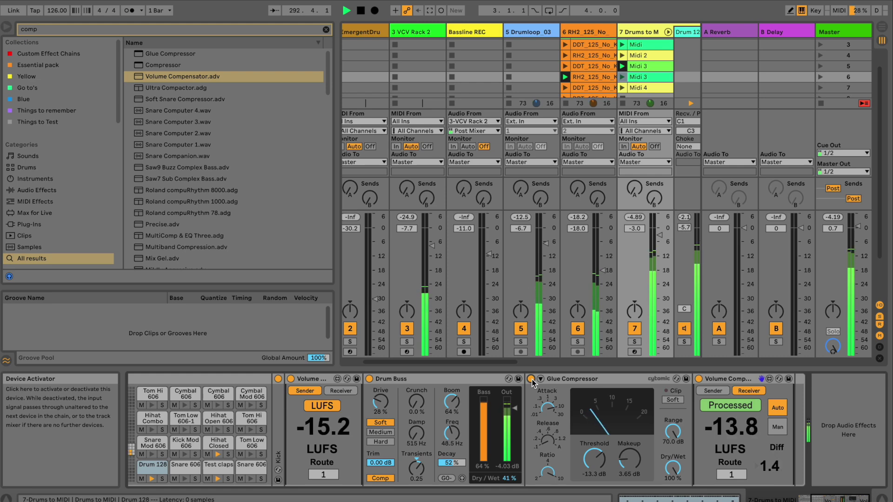
pyautogui.click(720, 406)
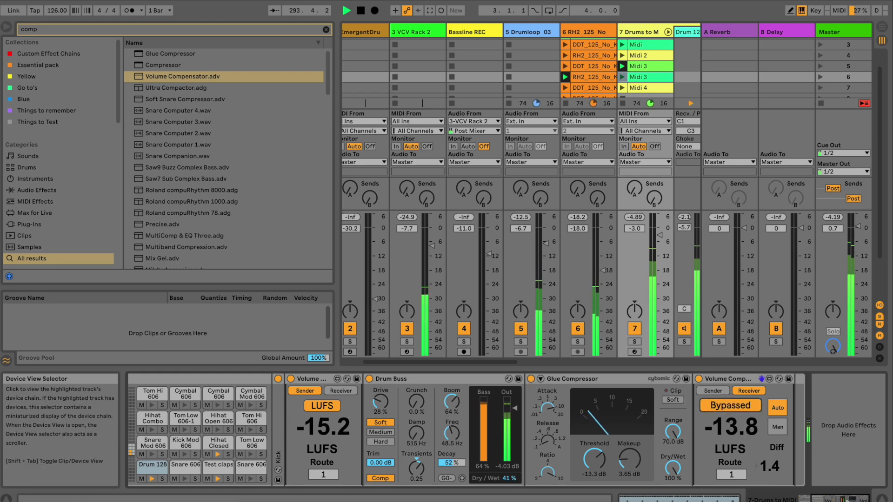
pyautogui.click(847, 501)
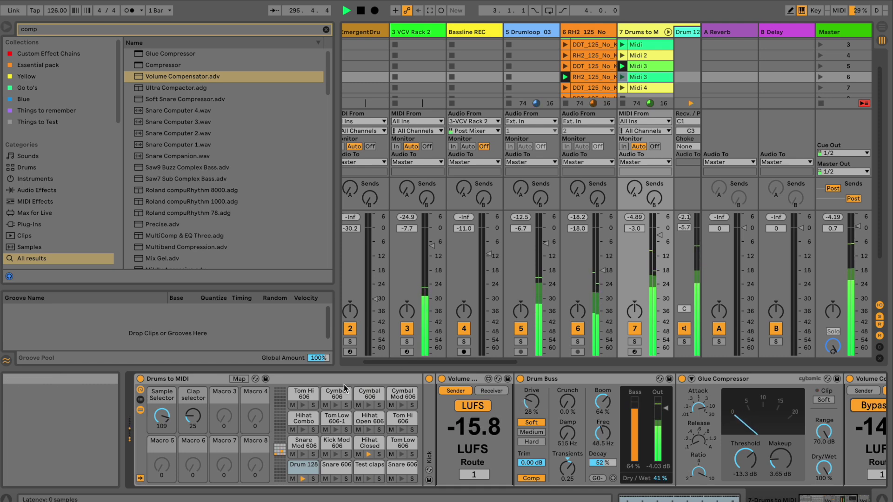
pyautogui.press('space')
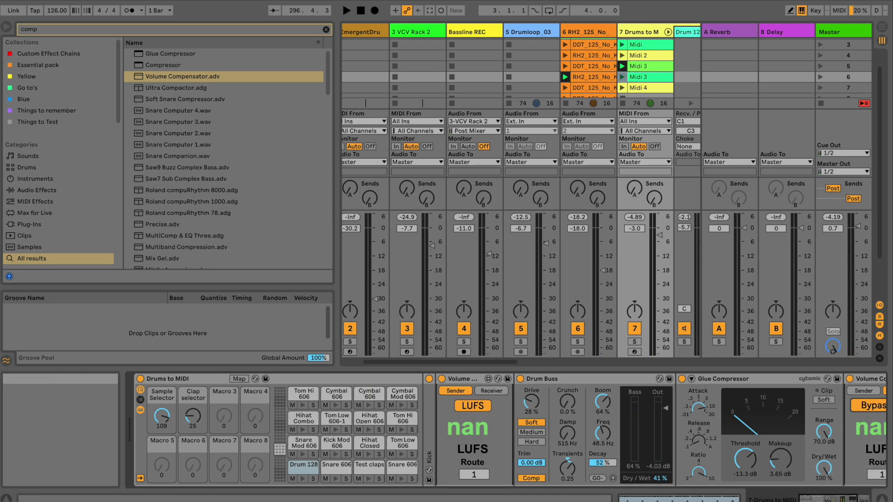
pyautogui.click(823, 498)
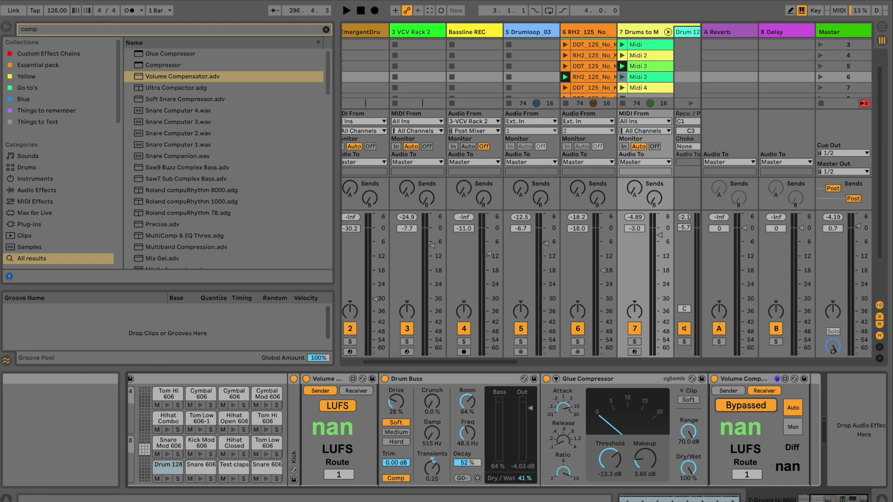
pyautogui.click(542, 6)
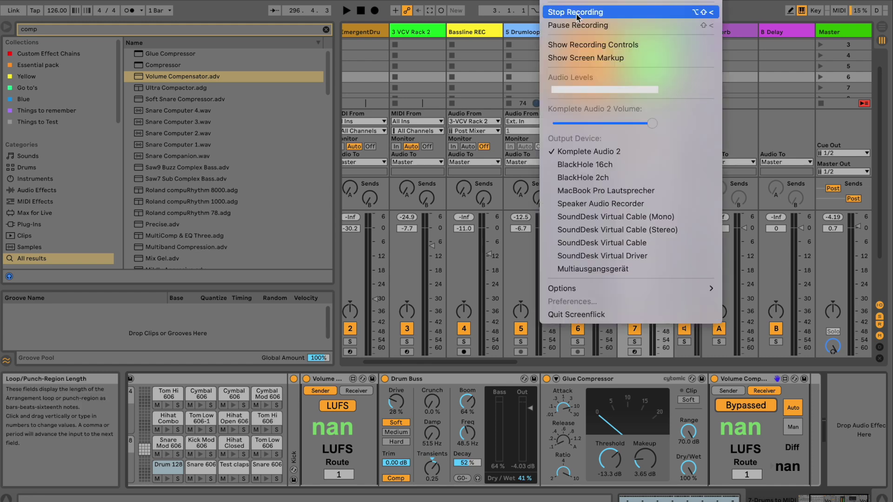
pyautogui.click(576, 13)
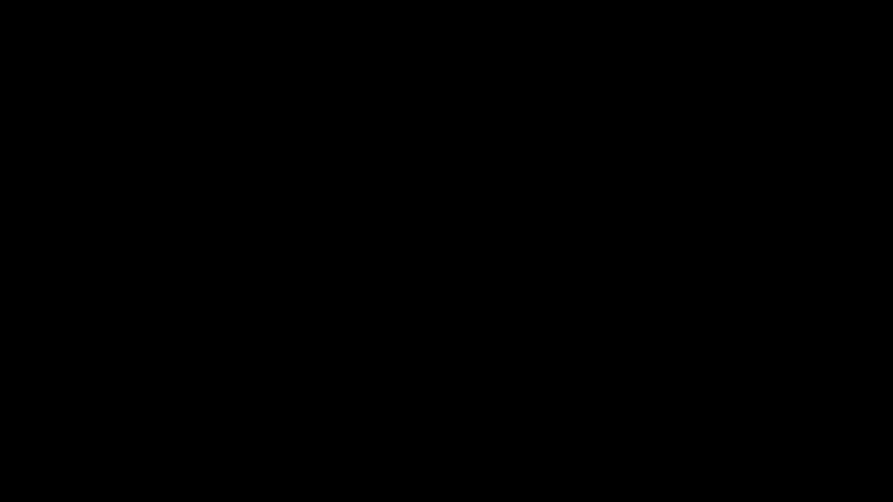